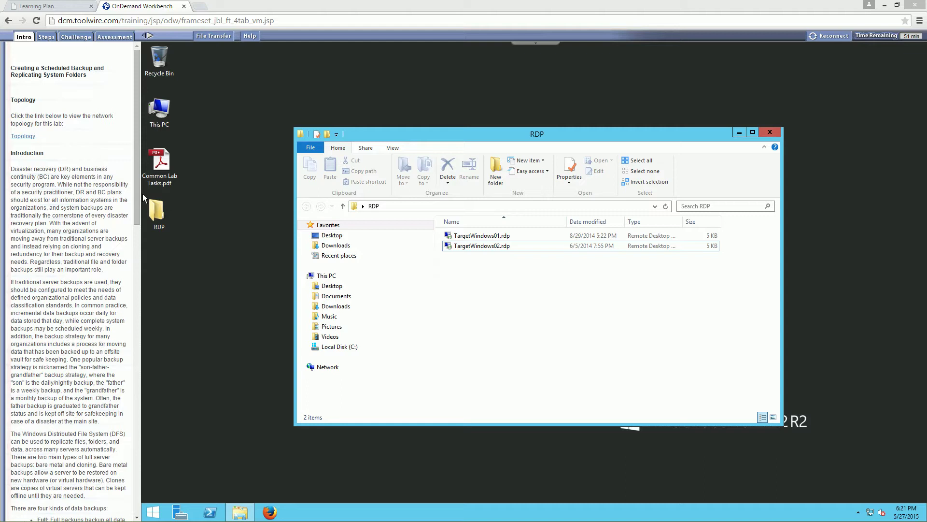
- Connect to TargetWindows02 using its remote desktop file in the RDP folder, accepting the unverified certificate
{"action": "left_click", "coordinate": [481, 237]}
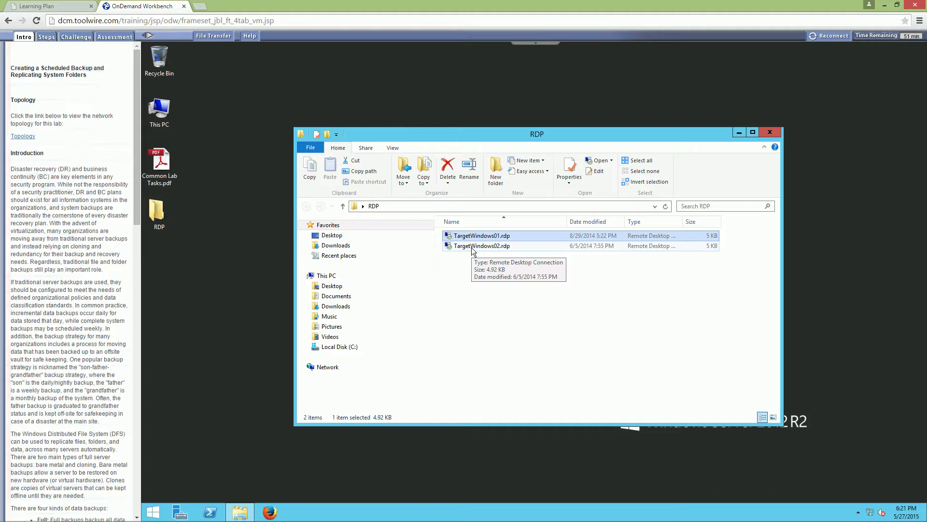
{"action": "left_click", "coordinate": [479, 274]}
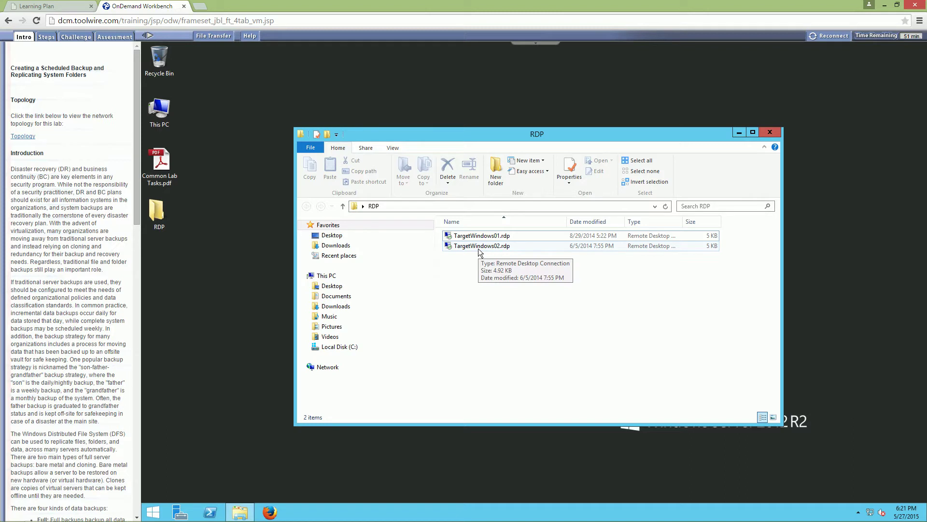
{"action": "double_click", "coordinate": [478, 248]}
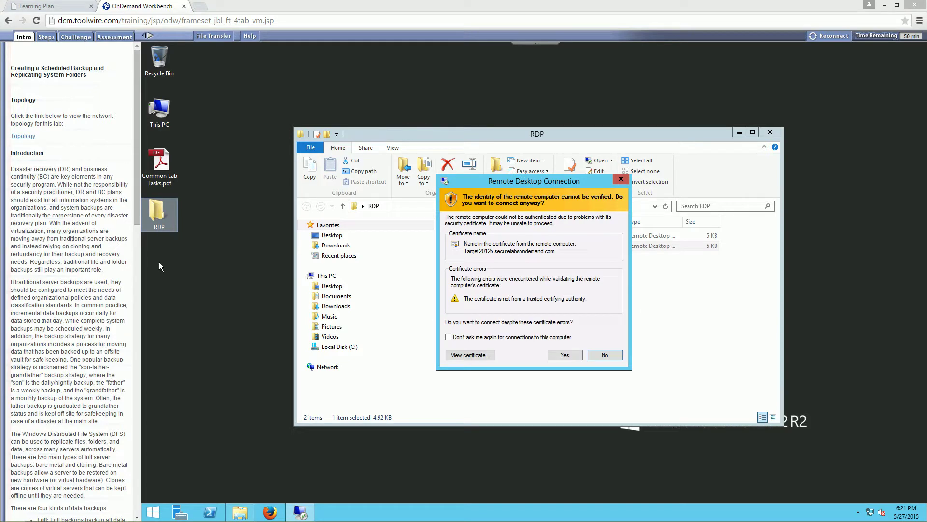
{"action": "left_click", "coordinate": [557, 356]}
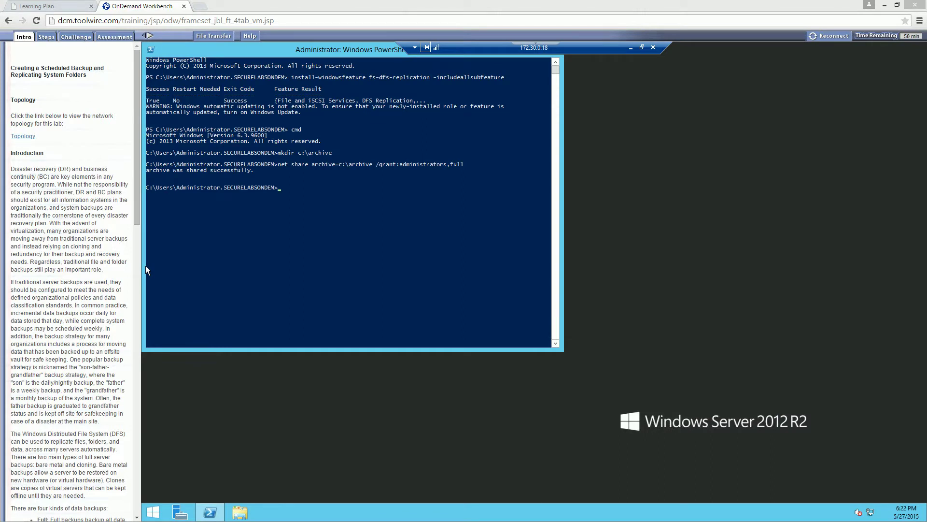
- Try to install the fs-dfs-namespace Windows feature with all subfeatures from the running command prompt session
{"action": "left_click", "coordinate": [333, 252]}
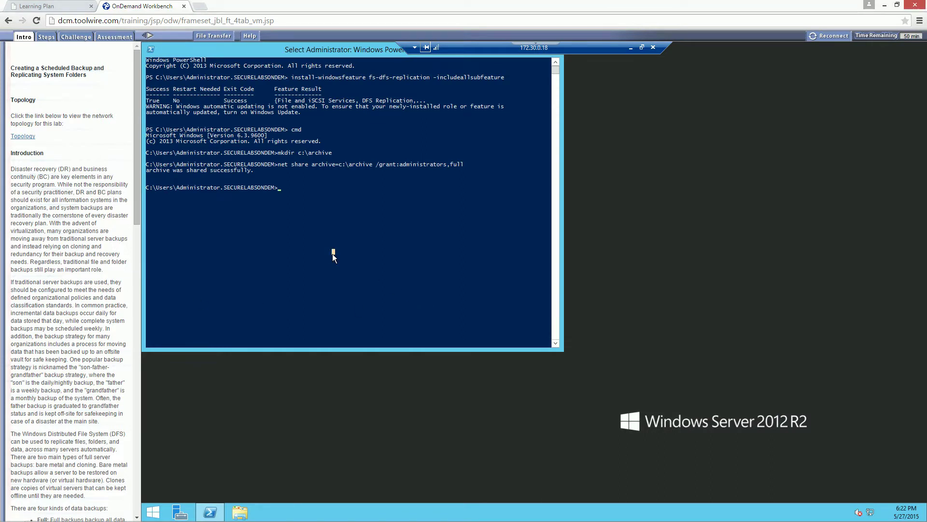
{"action": "key", "text": "Escape"}
{"action": "type", "text": "install"}
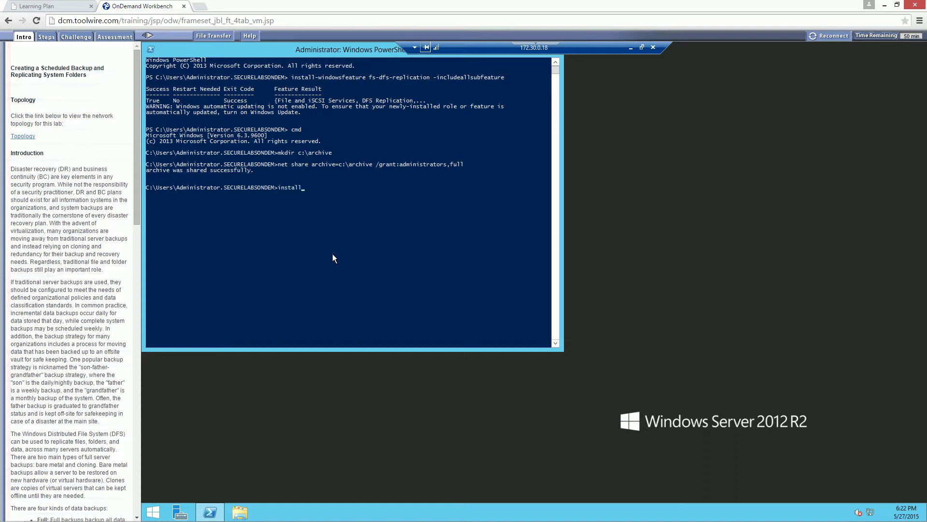
{"action": "type", "text": "-windws"}
{"action": "key", "text": "BackSpace"}
{"action": "type", "text": "owsfeature fs-dfs-namespace -include"}
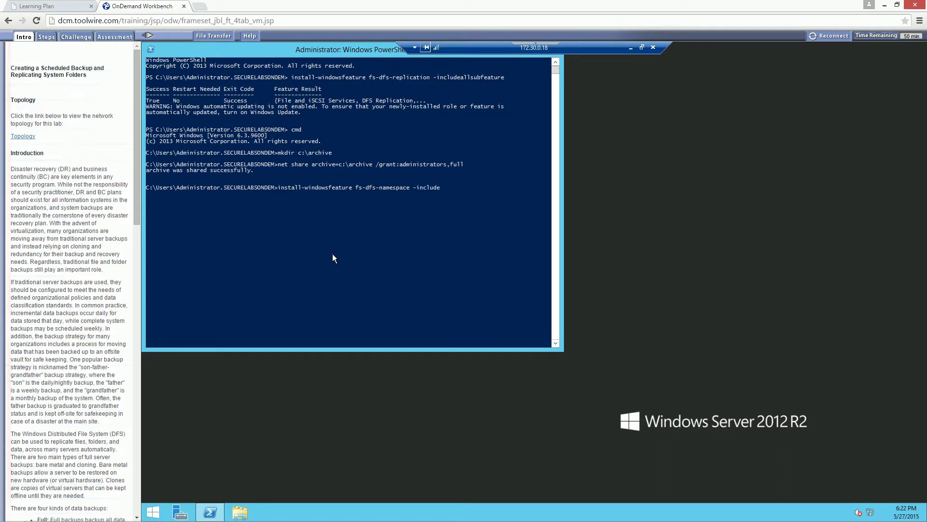
{"action": "type", "text": "allsubfeature"}
{"action": "key", "text": "Return"}
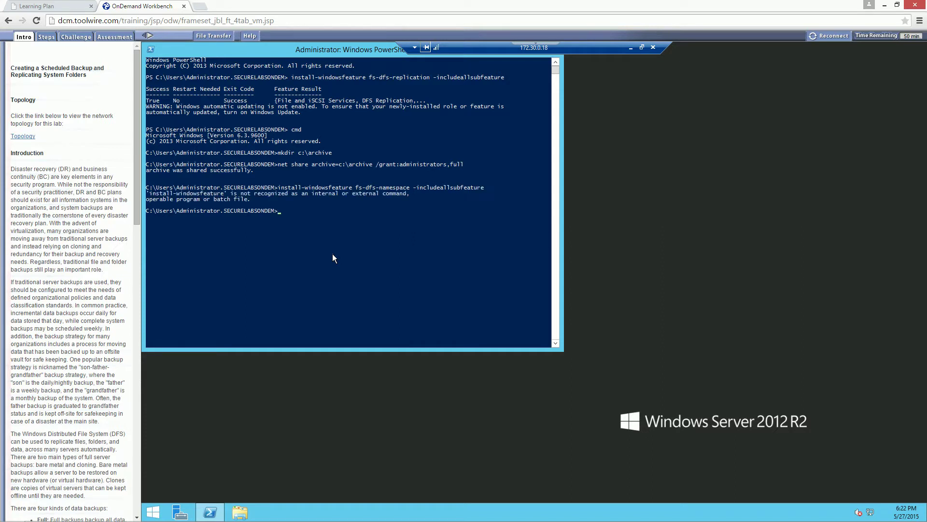
{"action": "key", "text": "Up"}
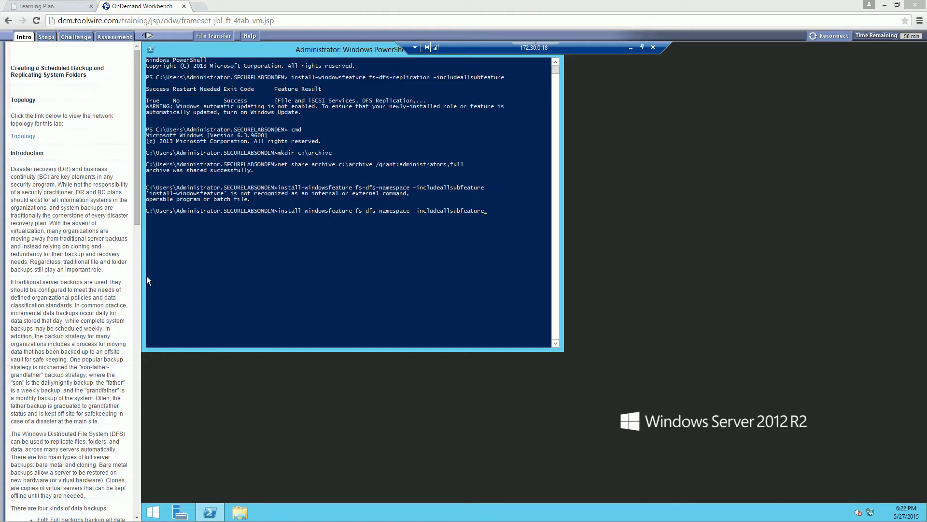
- Close the current PowerShell window and start a fresh PowerShell session
{"action": "left_click", "coordinate": [294, 260]}
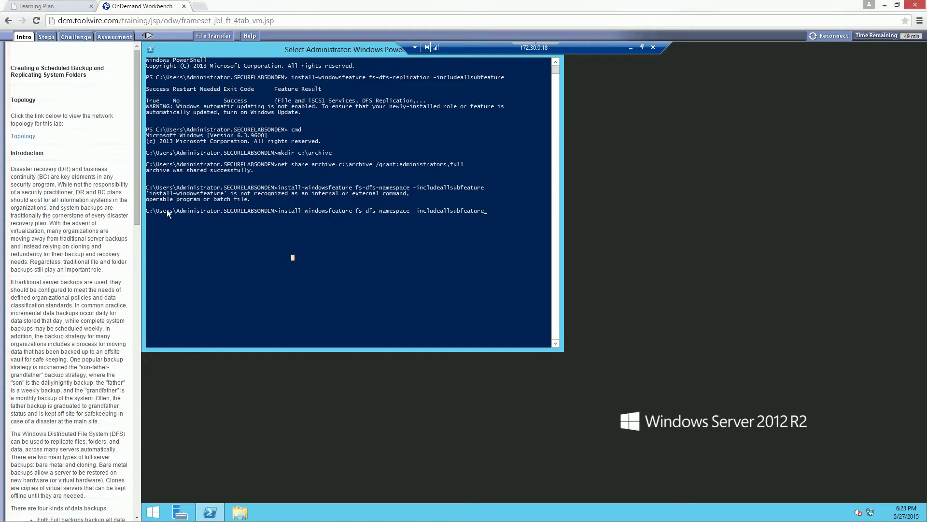
{"action": "left_click_drag", "start_coordinate": [329, 53], "coordinate": [330, 92]}
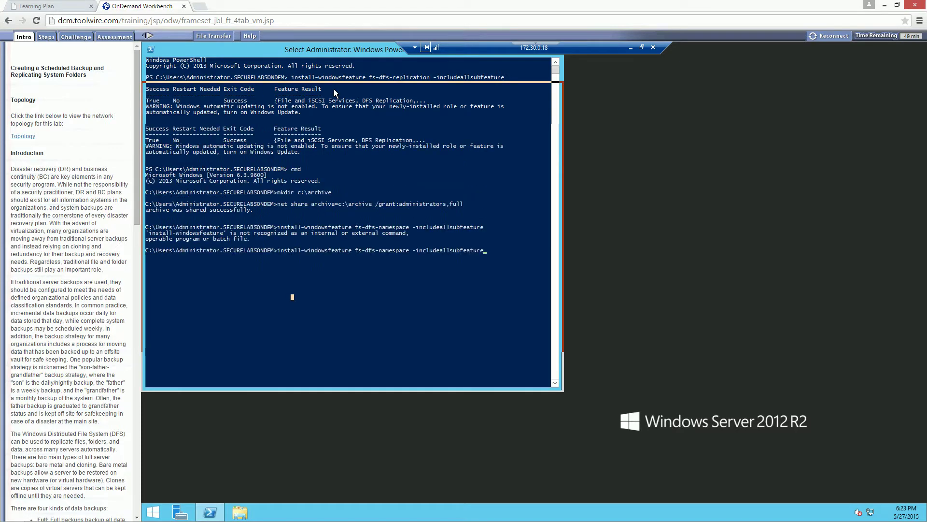
{"action": "left_click", "coordinate": [550, 88]}
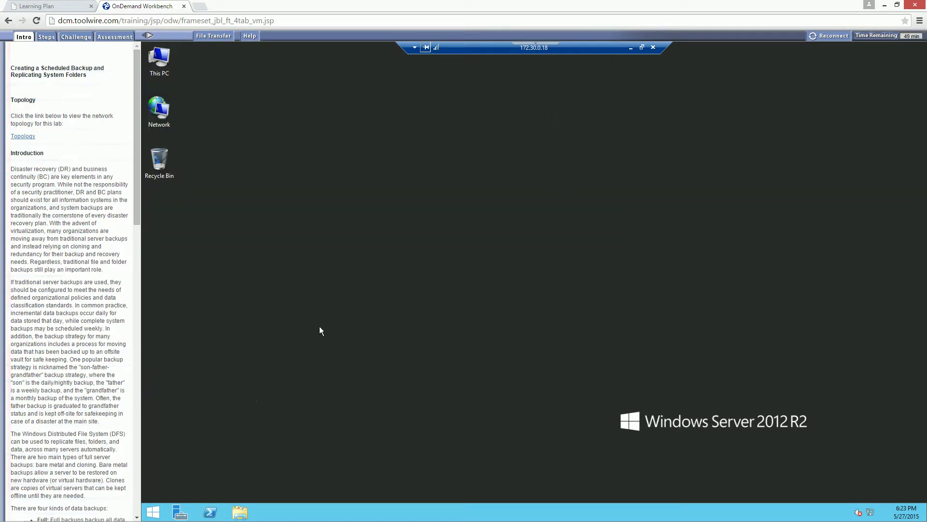
{"action": "left_click", "coordinate": [210, 512]}
{"action": "left_click", "coordinate": [291, 263]}
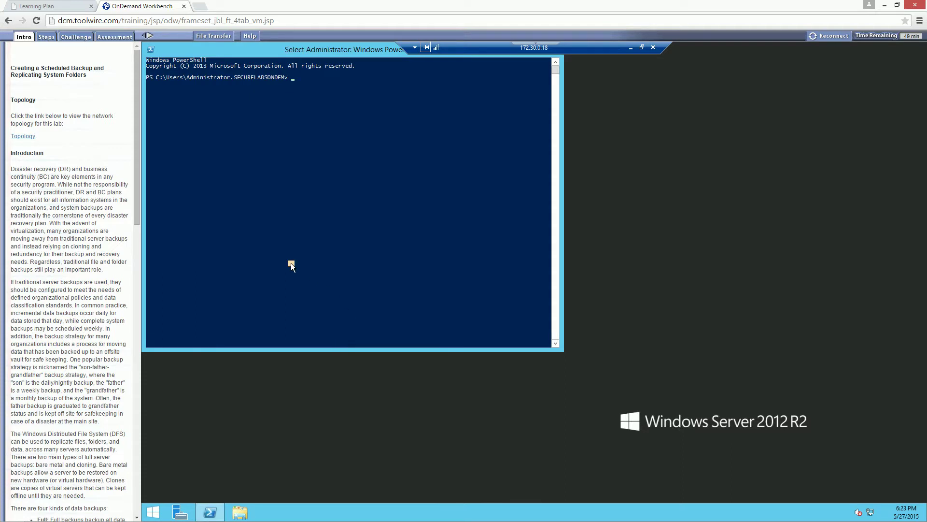
- Install the fs-dfs-namespace Windows feature in PowerShell with the -includeallsubfeature option
{"action": "type", "text": "ins"}
{"action": "key", "text": "BackSpace"}
{"action": "key", "text": "BackSpace"}
{"action": "key", "text": "BackSpace"}
{"action": "type", "text": "install"}
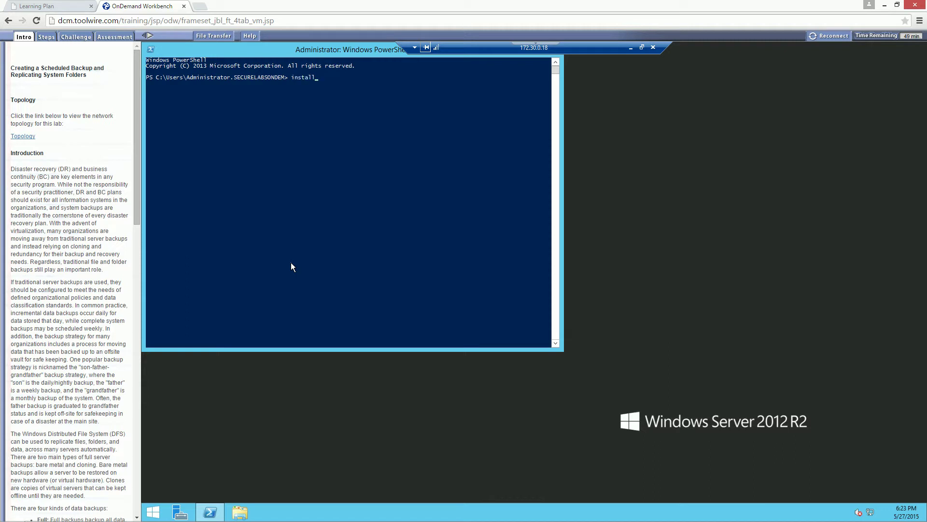
{"action": "type", "text": "-windowsfeature fs-dfs-namespace -inclu"}
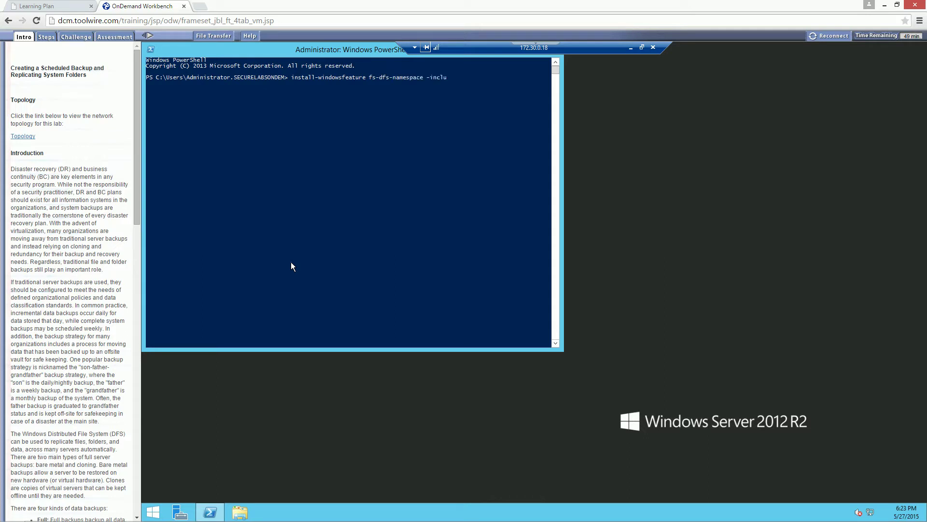
{"action": "type", "text": "deallsubfeature"}
{"action": "key", "text": "Return"}
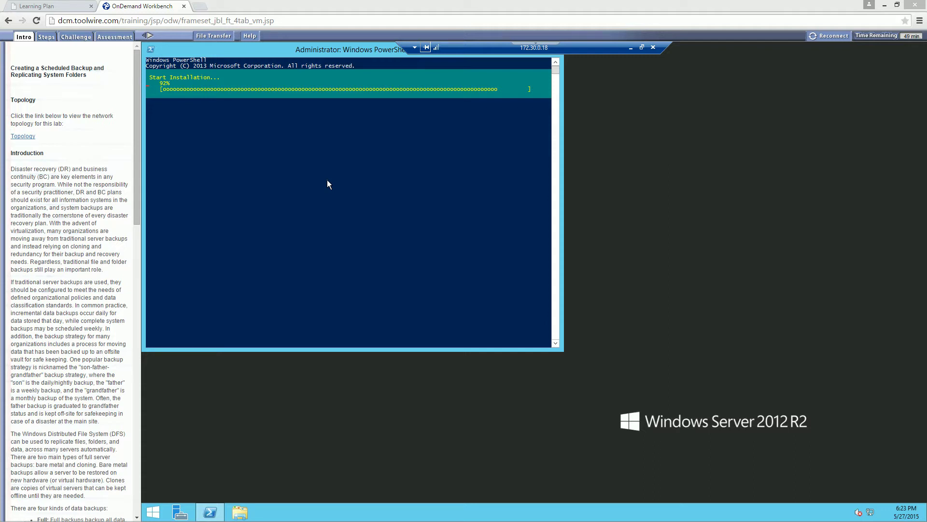
- Install the rsat-dfs-mgmt-con Windows feature with the -includeallsubfeature option
{"action": "left_click", "coordinate": [311, 150]}
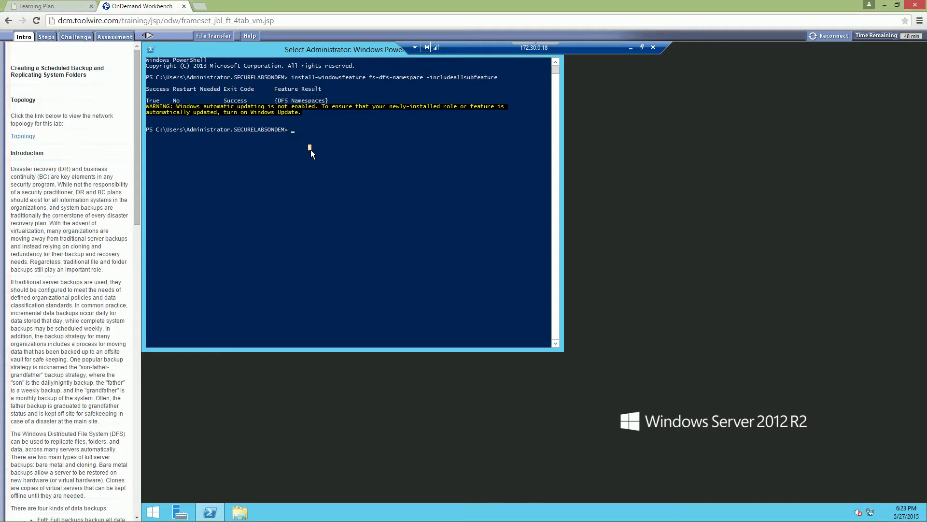
{"action": "type", "text": "install"}
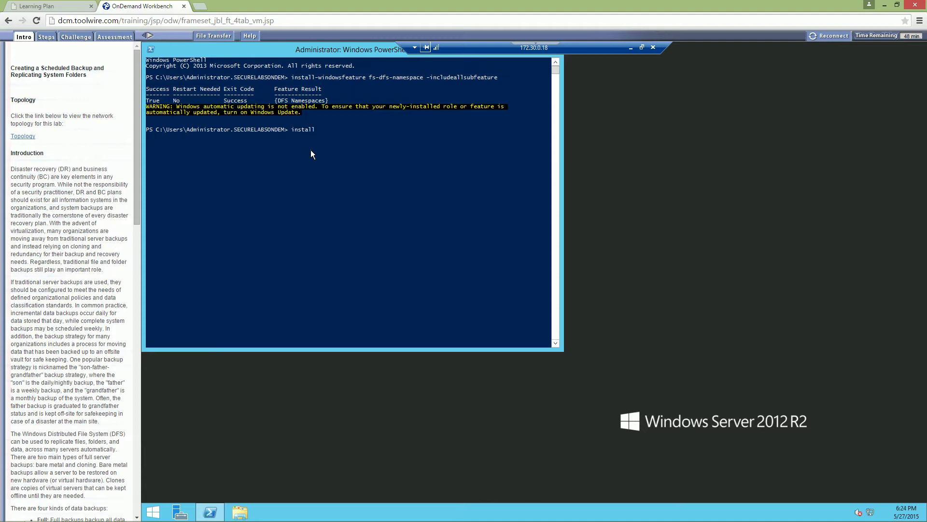
{"action": "type", "text": "-windowsfeature rsat-dfs-mgmt-con -includeallsub"}
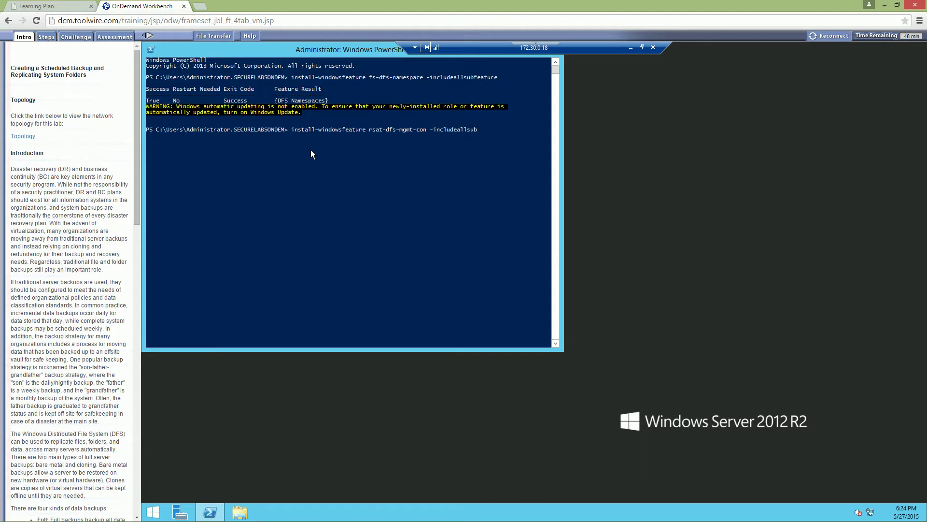
{"action": "type", "text": "feature"}
{"action": "key", "text": "Return"}
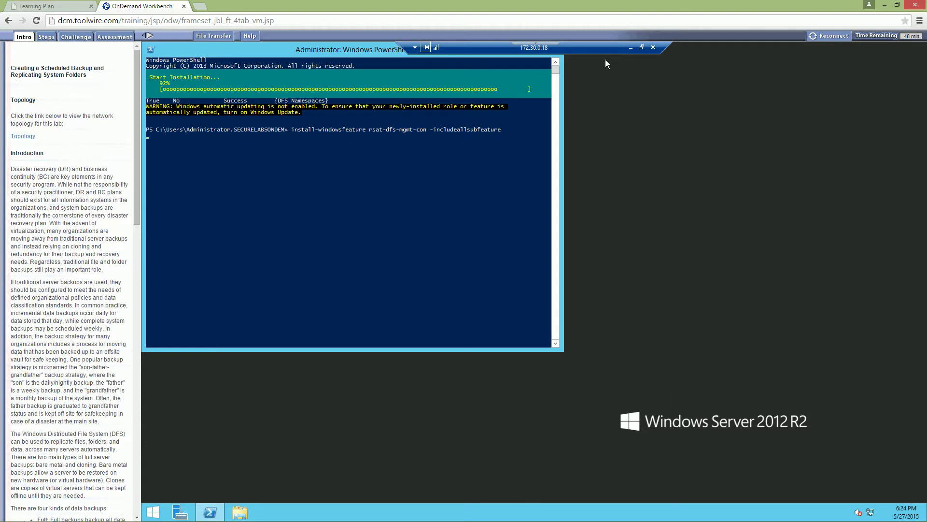
- Create the directory c:\company_data on TargetWindows02
{"action": "left_click", "coordinate": [344, 188]}
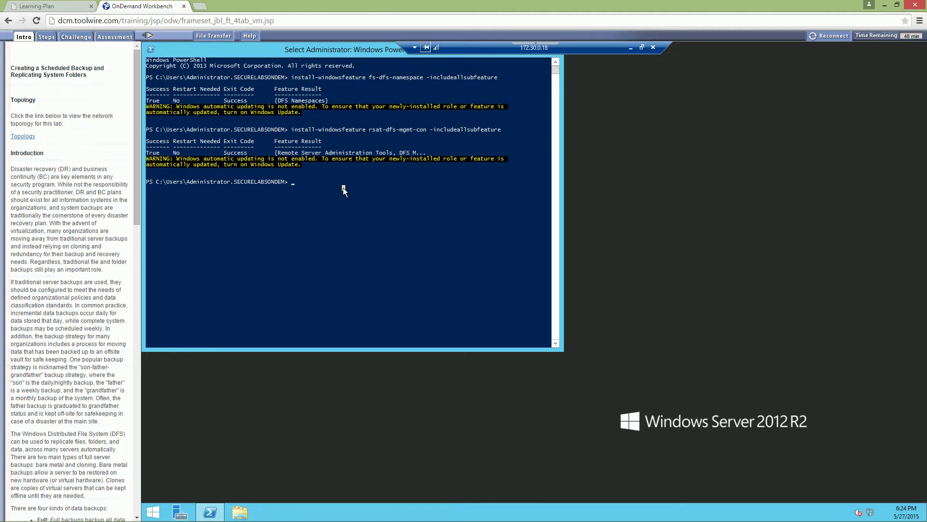
{"action": "type", "text": "mkdir c:\\company_"}
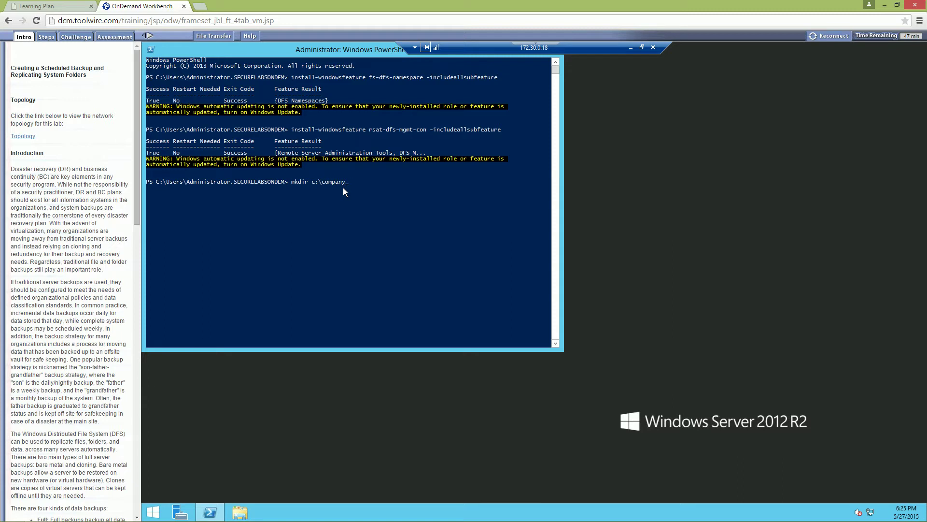
{"action": "type", "text": "data"}
{"action": "key", "text": "Return"}
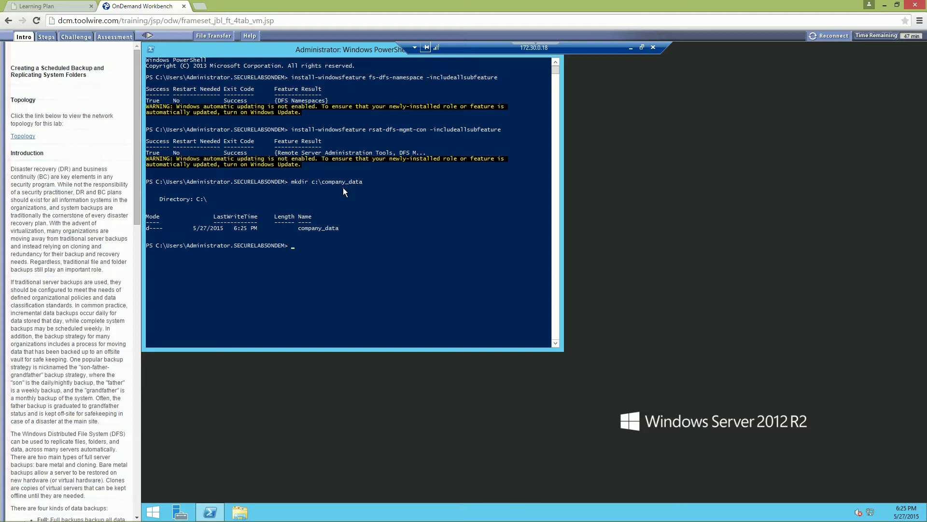
- Try to share c:\company_data as company_data using net share with /grant:administrators.full
{"action": "type", "text": "net share company_data=c:\\company_data"}
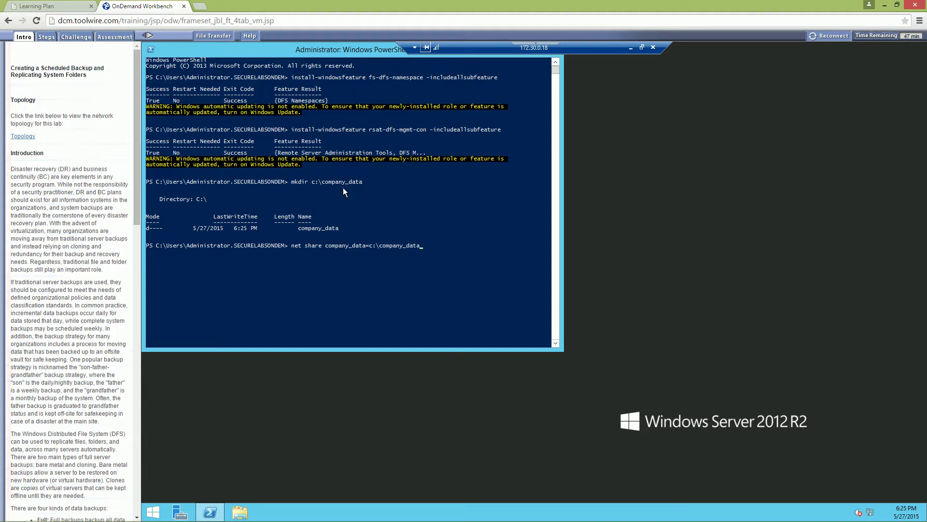
{"action": "type", "text": " /grant:administraot"}
{"action": "type", "text": "s"}
{"action": "key", "text": "BackSpace"}
{"action": "key", "text": "BackSpace"}
{"action": "key", "text": "BackSpace"}
{"action": "type", "text": "tors"}
{"action": "key", "text": "Return"}
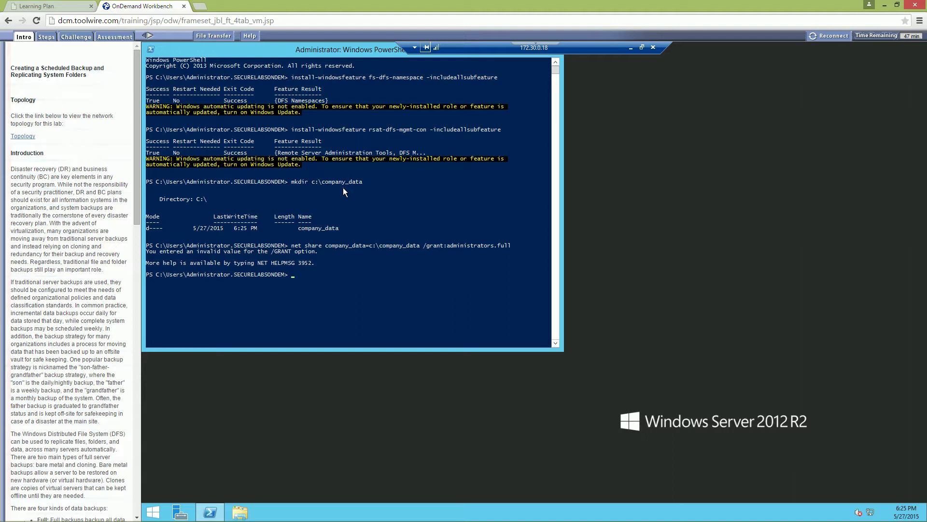
- Try the company_data share command again from PowerShell with the grant option corrected to administrators,full
{"action": "key", "text": "Up"}
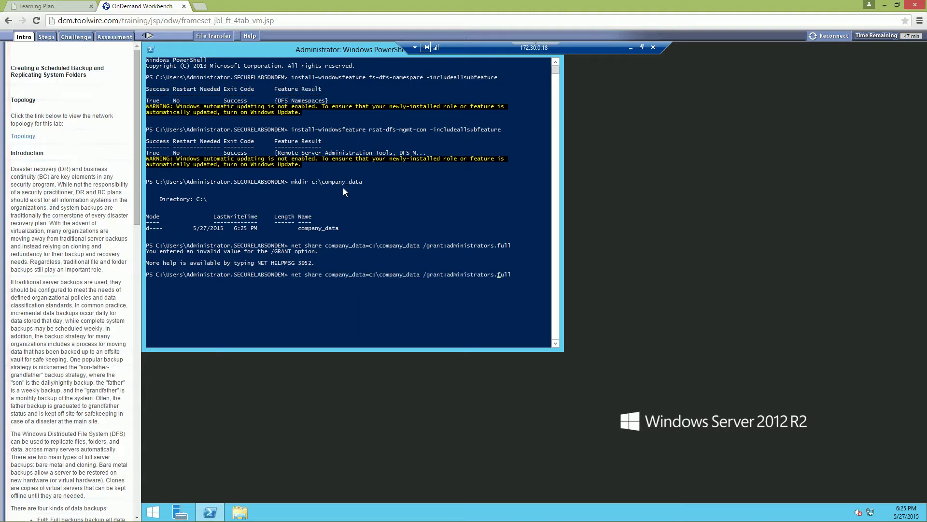
{"action": "key", "text": "BackSpace"}
{"action": "type", "text": ","}
{"action": "key", "text": "Return"}
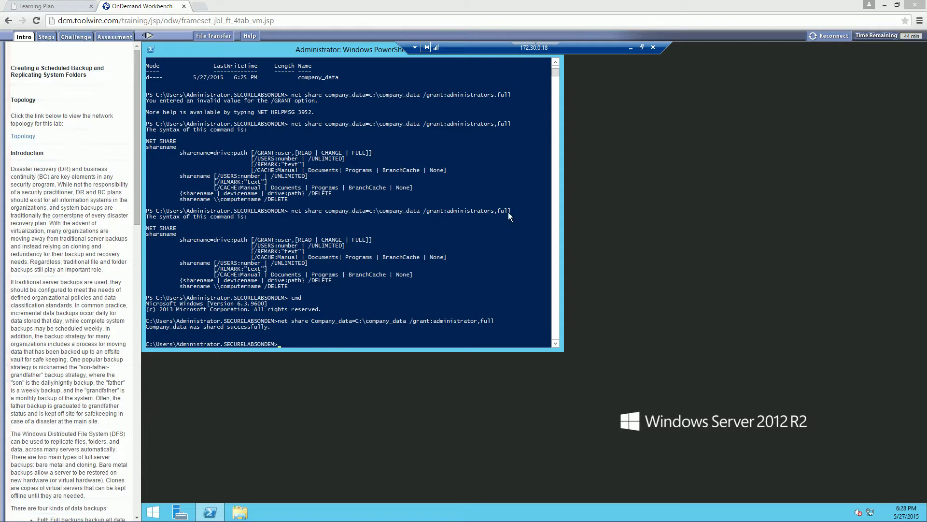
- Take the TargetWindows02 session out of full screen and connect to TargetWindows01 from the RDP folder
{"action": "left_click", "coordinate": [641, 46]}
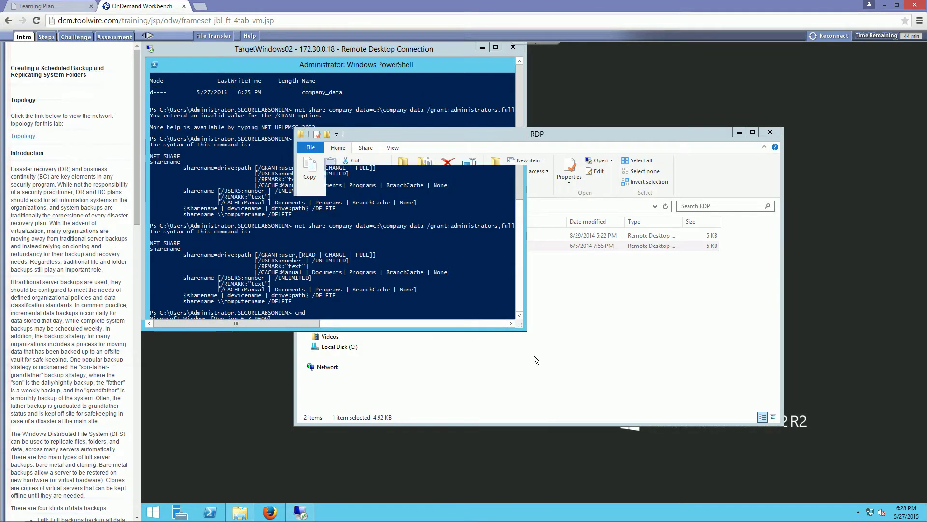
{"action": "left_click", "coordinate": [534, 355]}
{"action": "left_click", "coordinate": [471, 237]}
{"action": "double_click", "coordinate": [467, 236]}
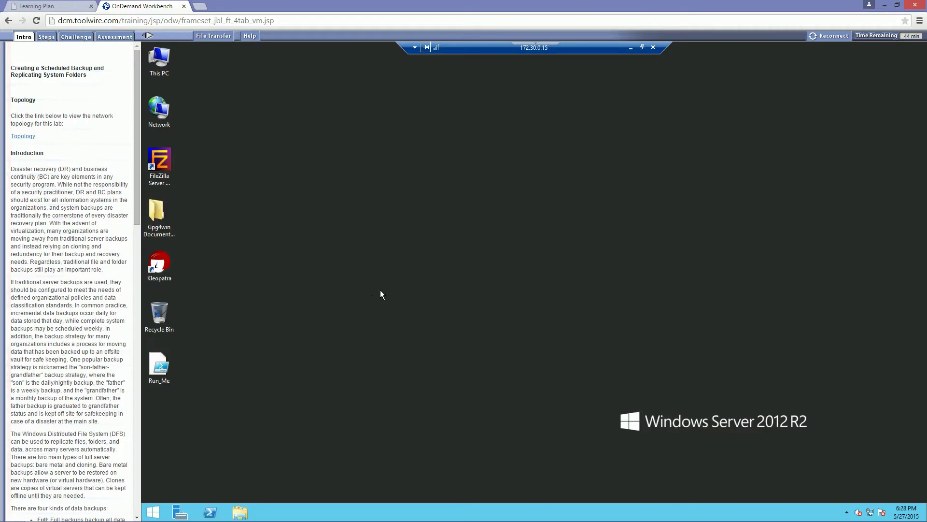
- Start cmd inside PowerShell on TargetWindows01 and create the directory c:\company_data
{"action": "left_click", "coordinate": [204, 514]}
{"action": "type", "text": "cmd"}
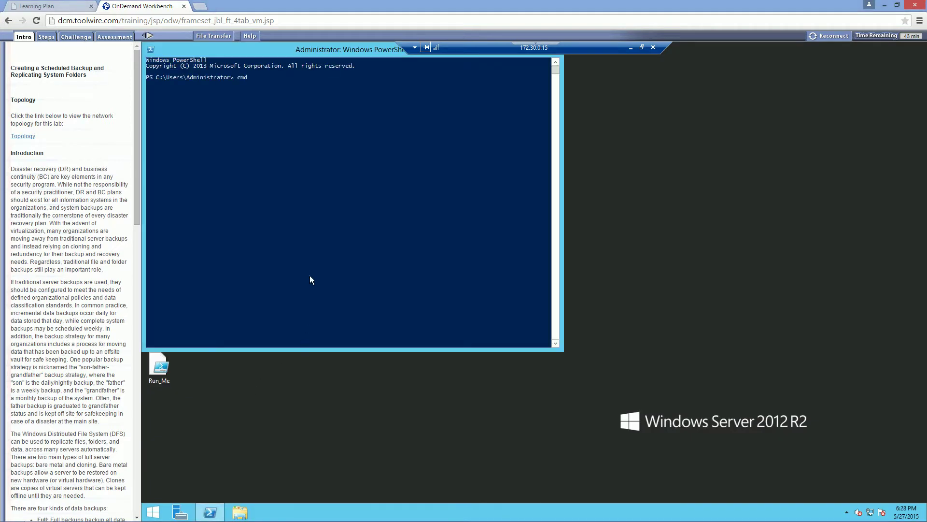
{"action": "key", "text": "Return"}
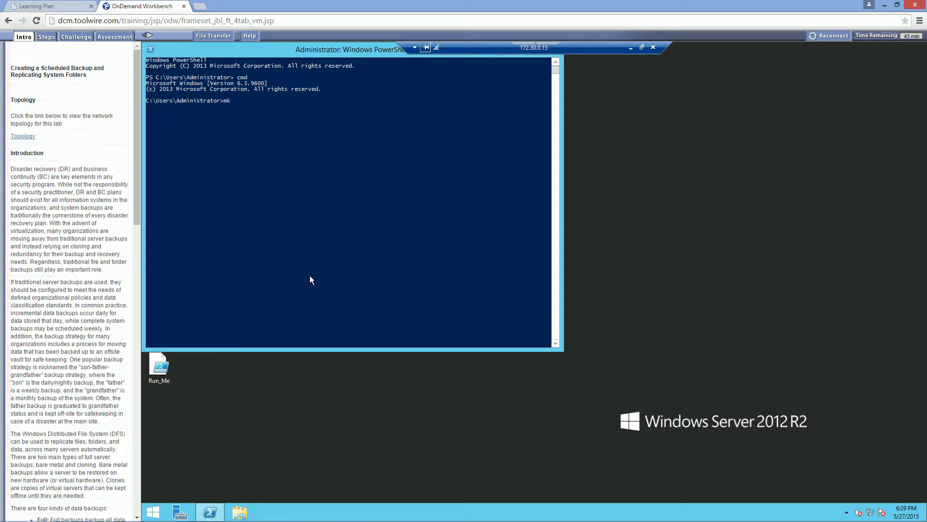
{"action": "type", "text": "mkdir"}
{"action": "type", "text": "c:\\company_data"}
{"action": "key", "text": "Return"}
- Share c:\Company_data as Company_data using net share, granting administrators full access
{"action": "type", "text": "n"}
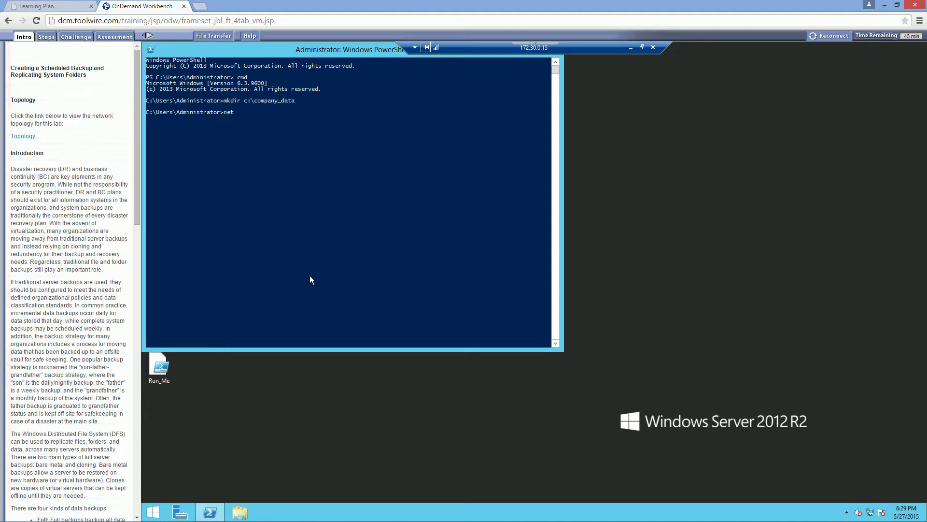
{"action": "type", "text": "et sharec"}
{"action": "key", "text": "BackSpace"}
{"action": "type", "text": "Company_data=c:\\Company_data /grant"}
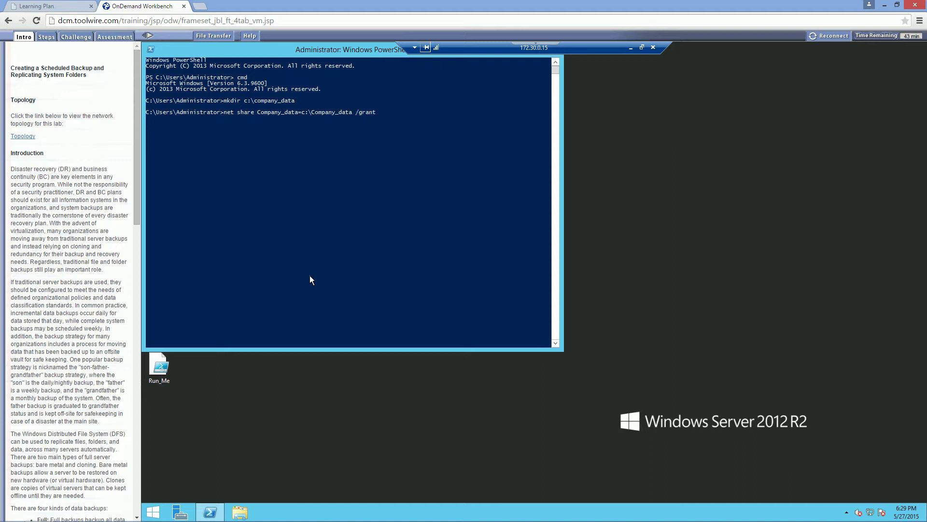
{"action": "type", "text": ":administraot"}
{"action": "type", "text": "tor"}
{"action": "key", "text": "Return"}
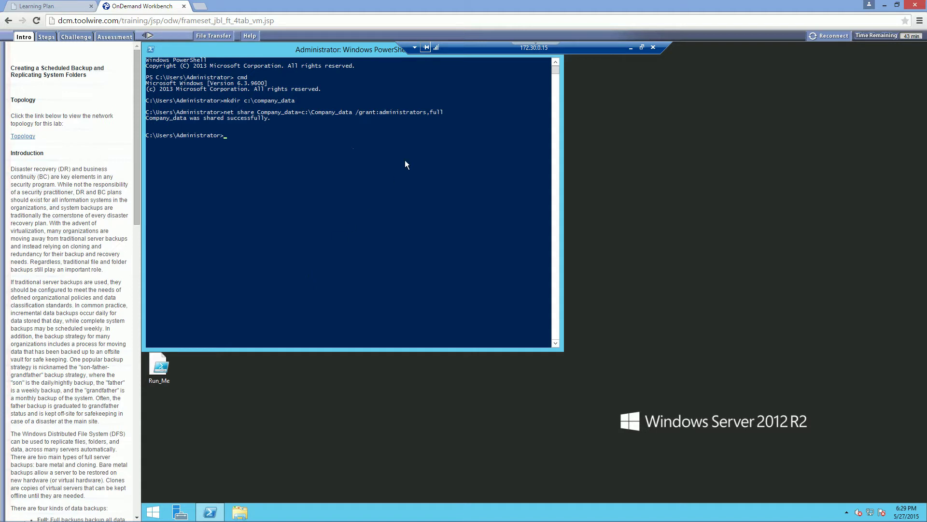
- Open Server Manager on TargetWindows01
{"action": "left_click", "coordinate": [435, 292]}
{"action": "left_click", "coordinate": [256, 429]}
{"action": "left_click", "coordinate": [180, 511]}
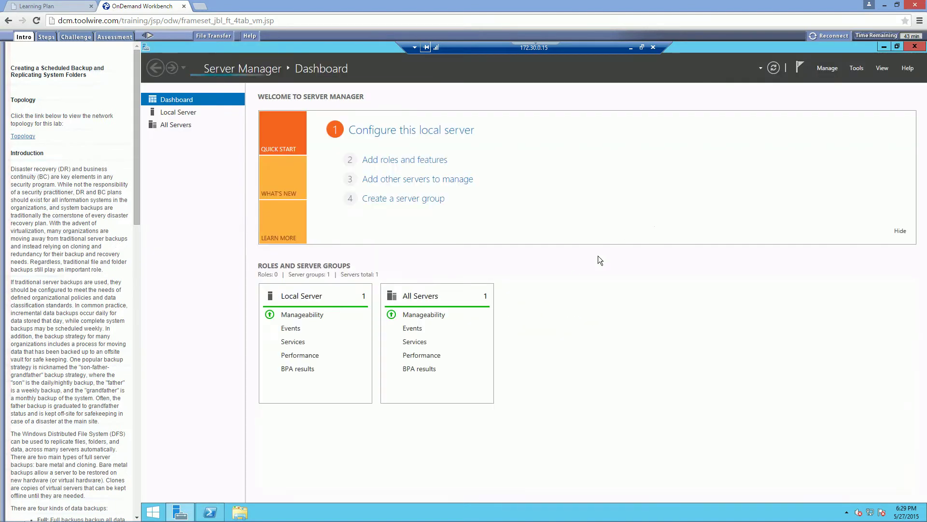
- Open DFS Management from Server Manager and expand Namespaces to view the existing Backups namespace
{"action": "left_click", "coordinate": [854, 68]}
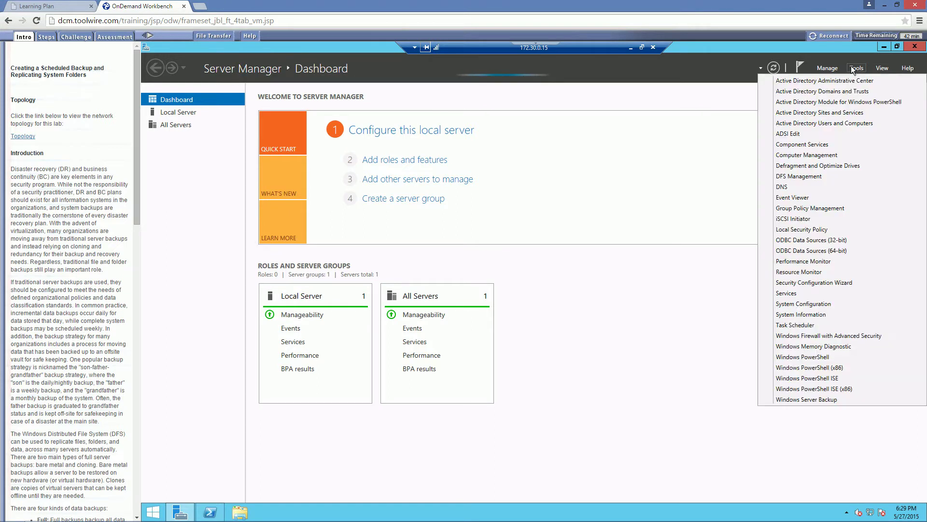
{"action": "left_click", "coordinate": [800, 176]}
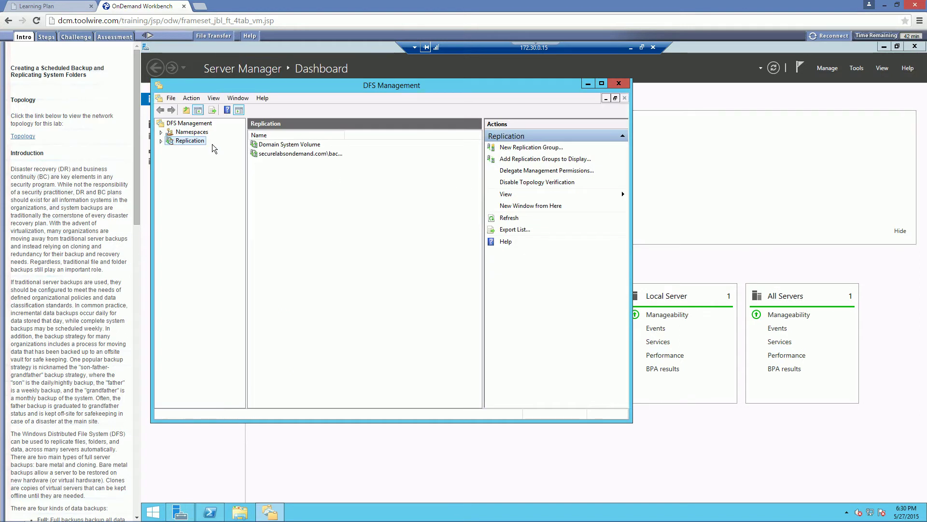
{"action": "left_click", "coordinate": [167, 135]}
{"action": "left_click", "coordinate": [161, 132]}
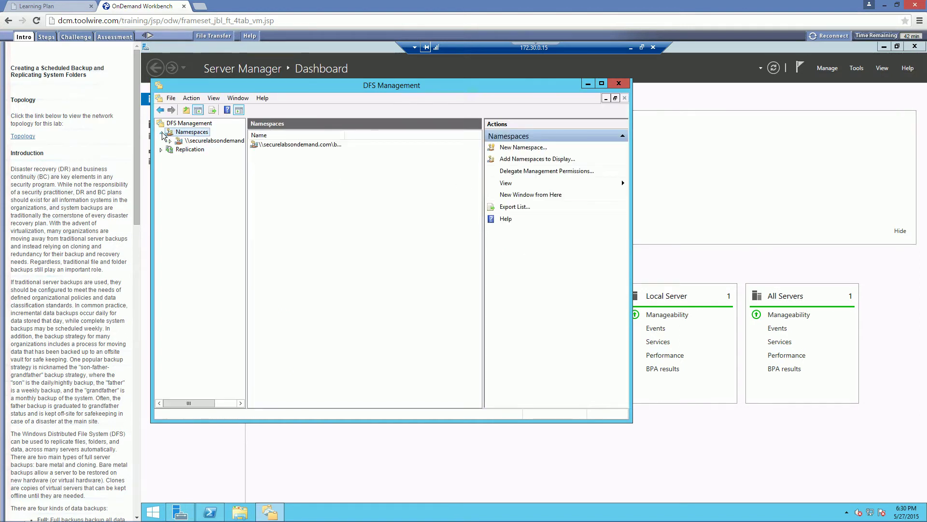
{"action": "left_click", "coordinate": [217, 142]}
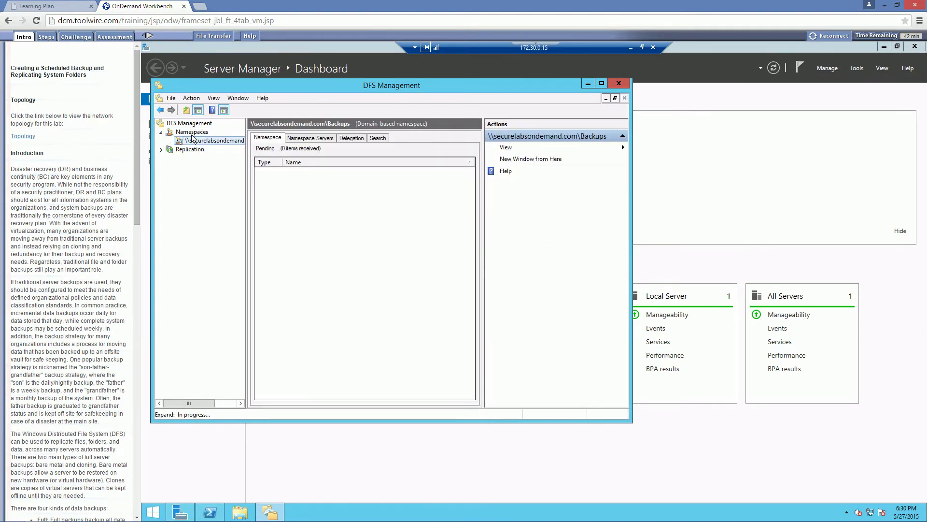
- Start a new namespace and choose tarwin2012dc as its namespace server
{"action": "left_click", "coordinate": [192, 132]}
{"action": "right_click", "coordinate": [192, 133]}
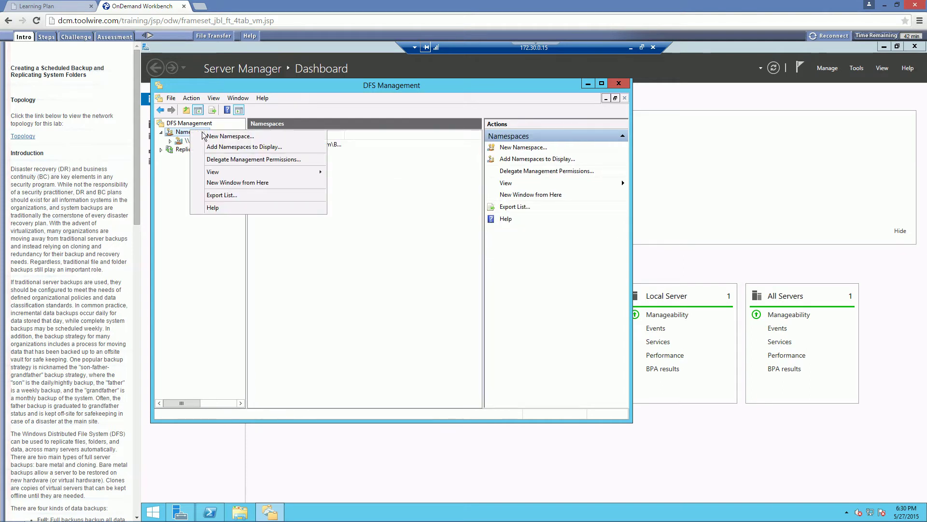
{"action": "left_click", "coordinate": [209, 135]}
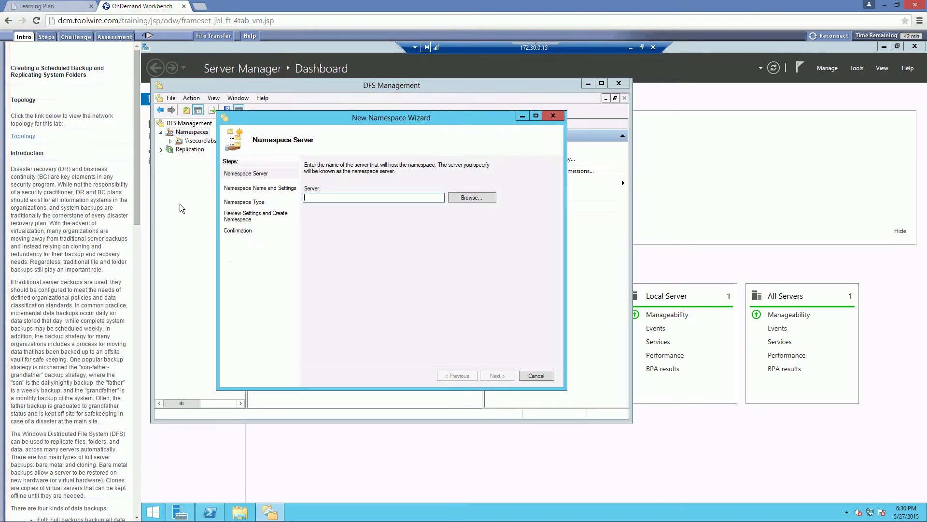
{"action": "left_click", "coordinate": [463, 198]}
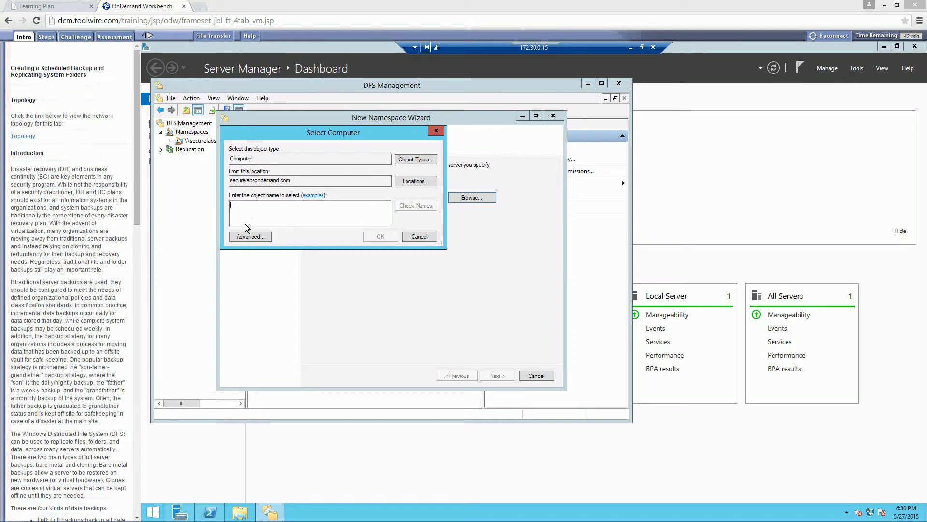
{"action": "type", "text": "tal"}
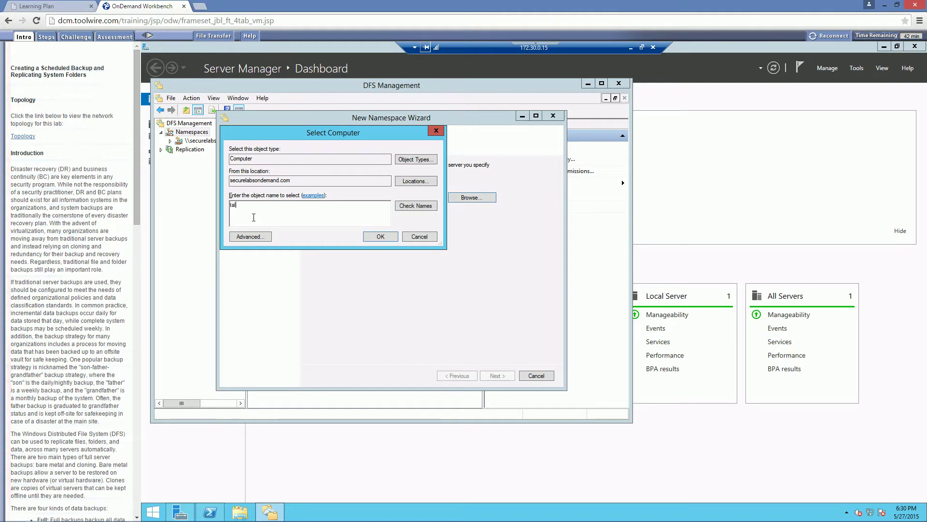
{"action": "type", "text": "win2012dc"}
{"action": "left_click", "coordinate": [396, 206]}
{"action": "left_click", "coordinate": [343, 203]}
{"action": "left_click", "coordinate": [236, 205]}
{"action": "key", "text": "BackSpace"}
{"action": "type", "text": "r"}
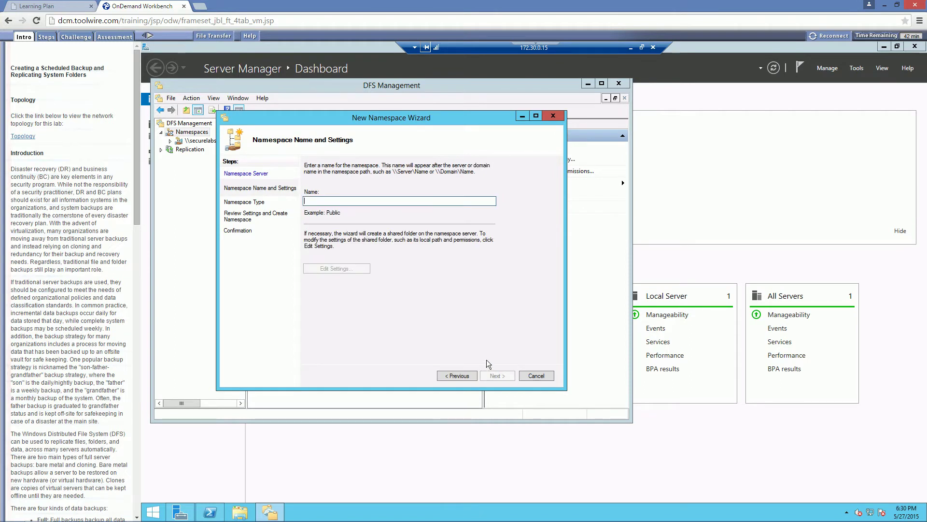
- Name the namespace Company_Data and set the local path of its shared folder to C:\company_data
{"action": "type", "text": "Co"}
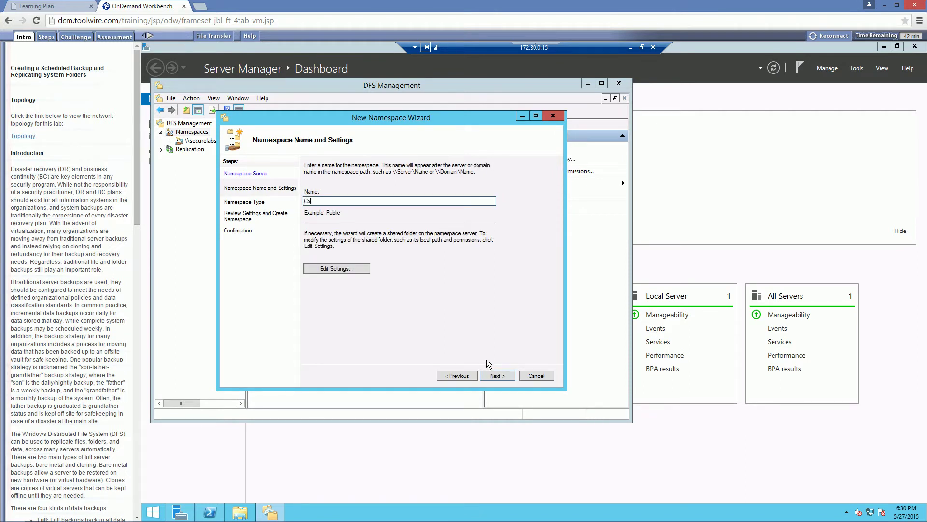
{"action": "type", "text": "mpany_Data"}
{"action": "left_click", "coordinate": [334, 268]}
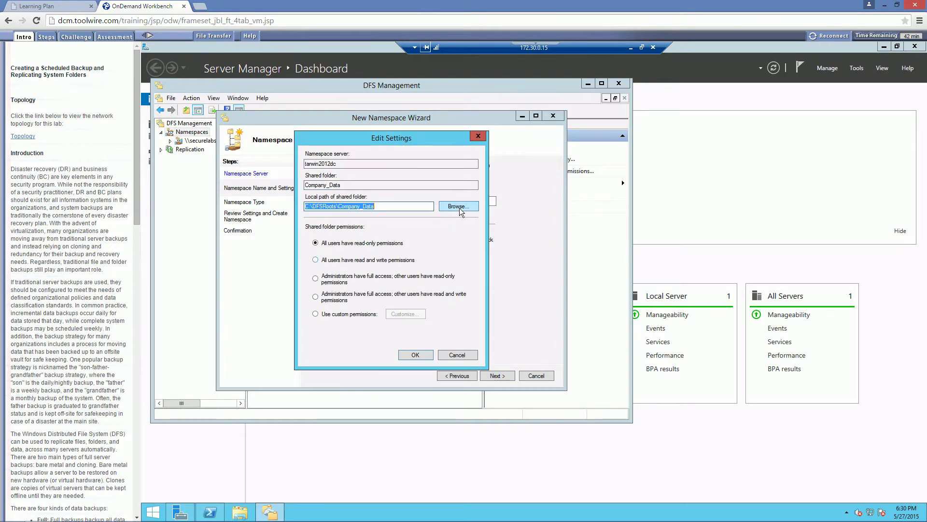
{"action": "left_click", "coordinate": [445, 203]}
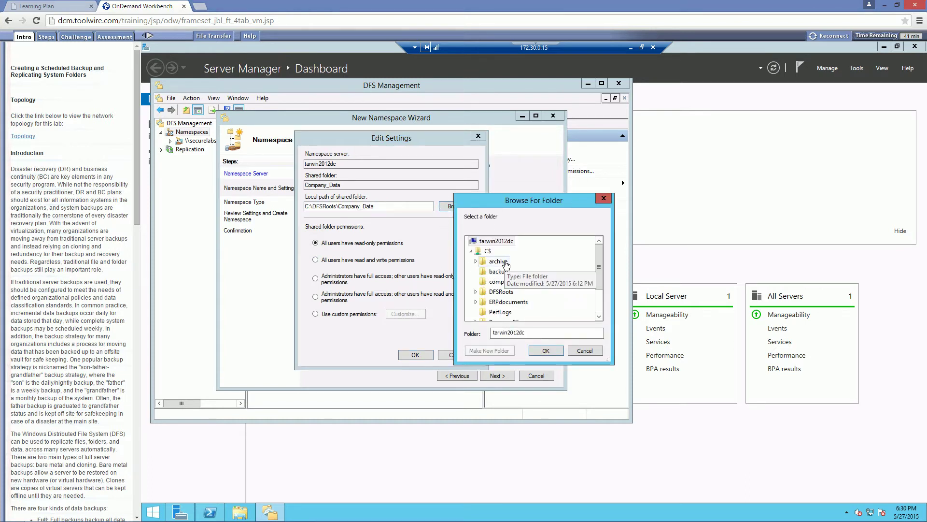
{"action": "left_click", "coordinate": [498, 281]}
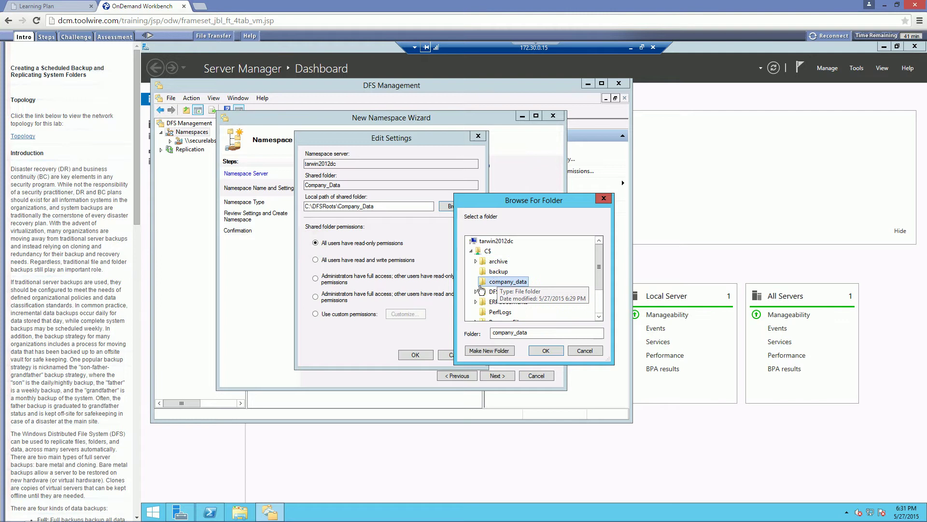
{"action": "left_click", "coordinate": [556, 351]}
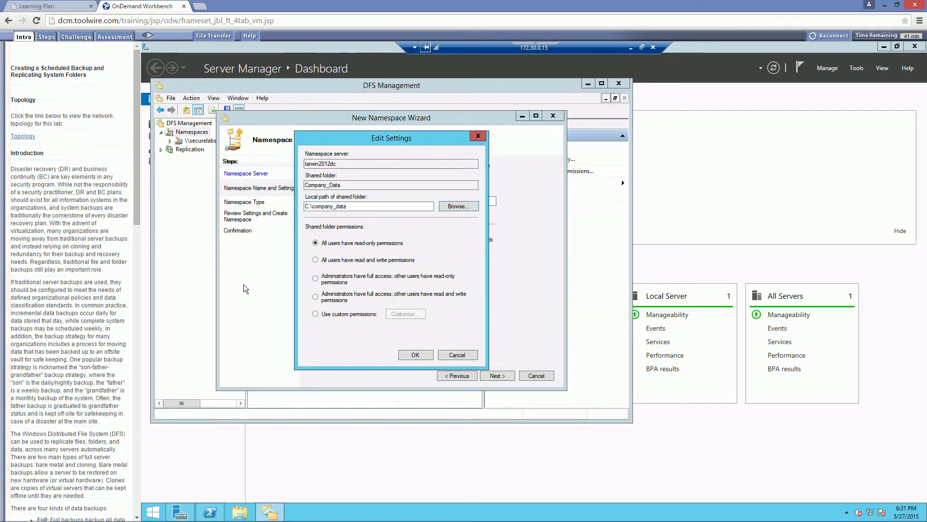
- Set the shared folder permissions to administrators full access and other users read and write, and recheck the settings
{"action": "left_click", "coordinate": [315, 297]}
{"action": "left_click", "coordinate": [414, 355]}
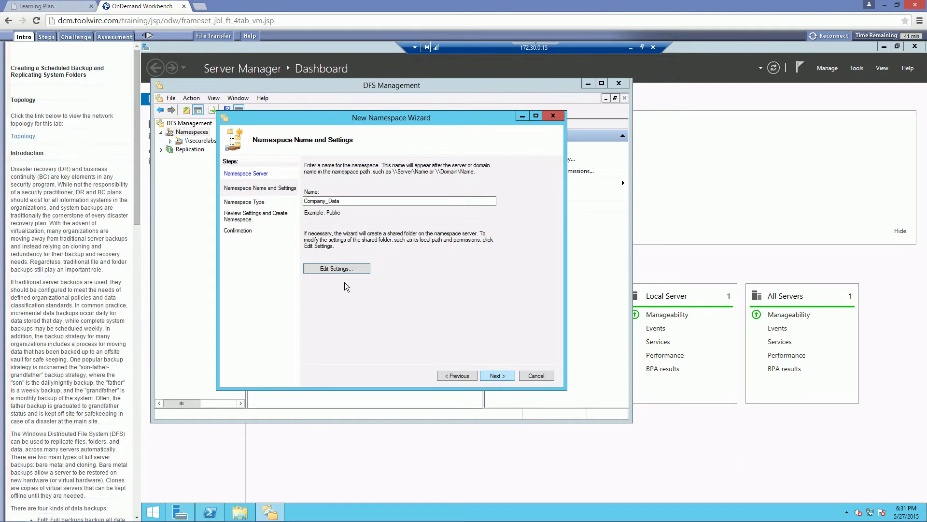
{"action": "left_click", "coordinate": [331, 270]}
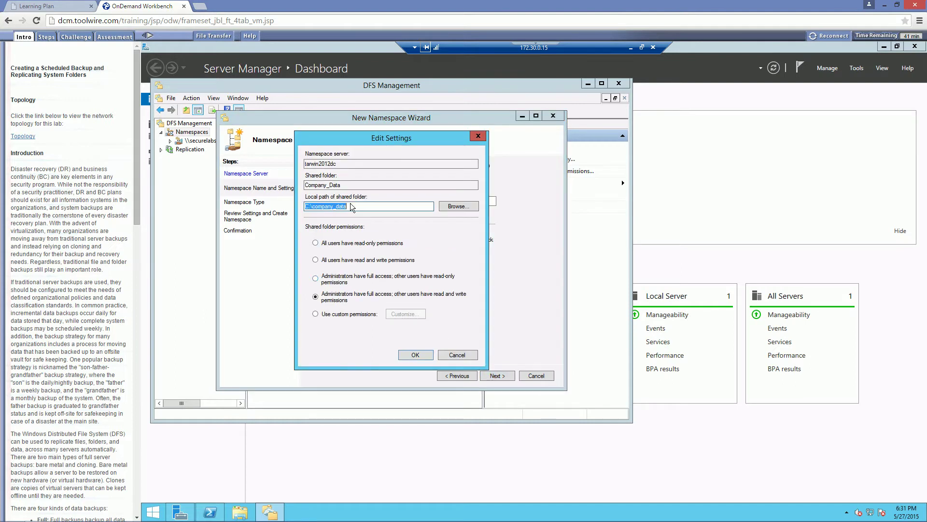
{"action": "left_click", "coordinate": [415, 353]}
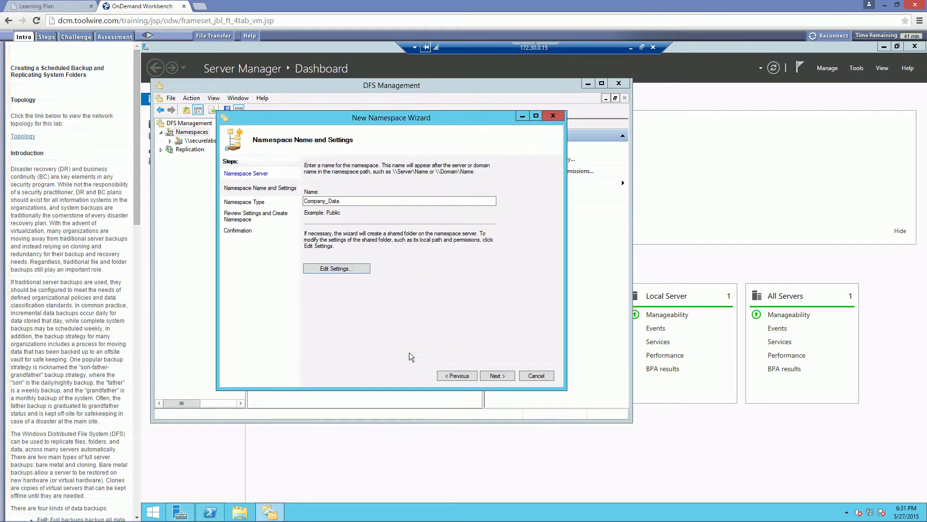
- Accept the existing shared folder and create Company_Data as a domain-based namespace with Windows Server 2008 mode enabled
{"action": "left_click", "coordinate": [502, 375]}
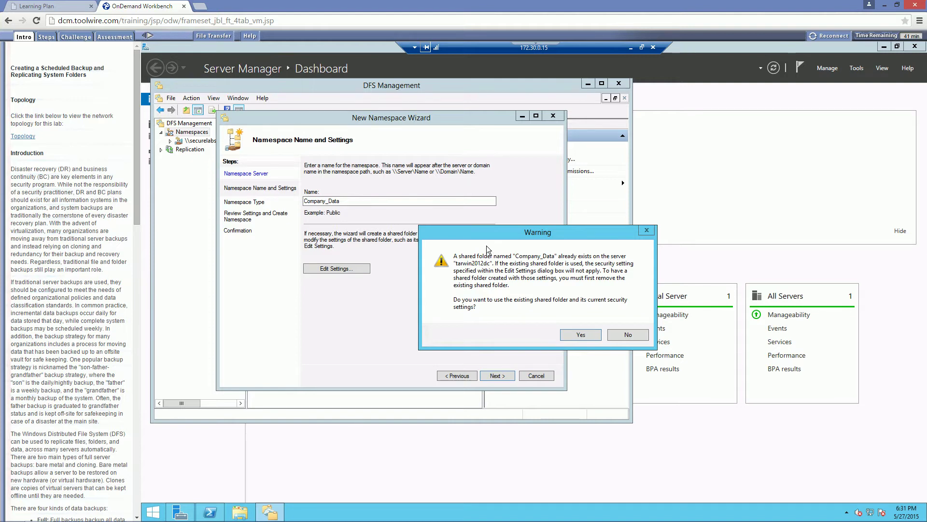
{"action": "left_click", "coordinate": [579, 335]}
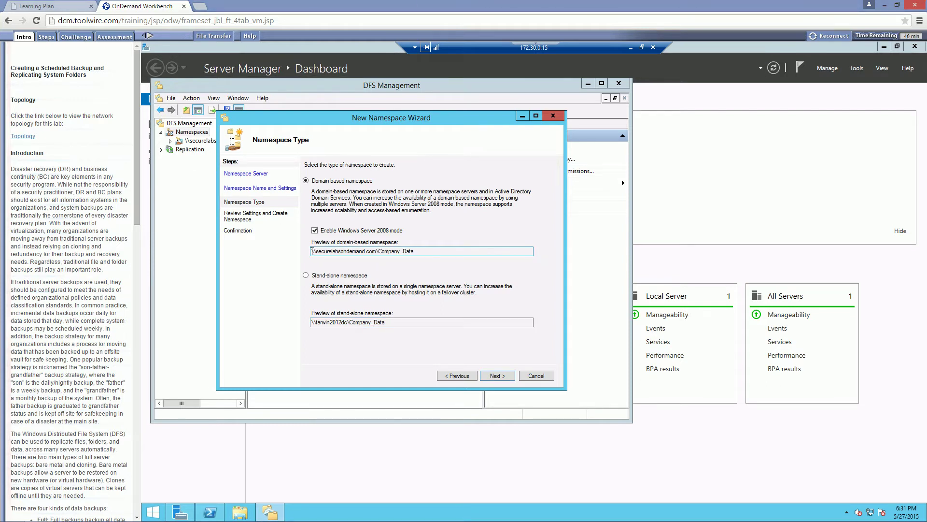
{"action": "left_click_drag", "start_coordinate": [311, 251], "coordinate": [381, 251]}
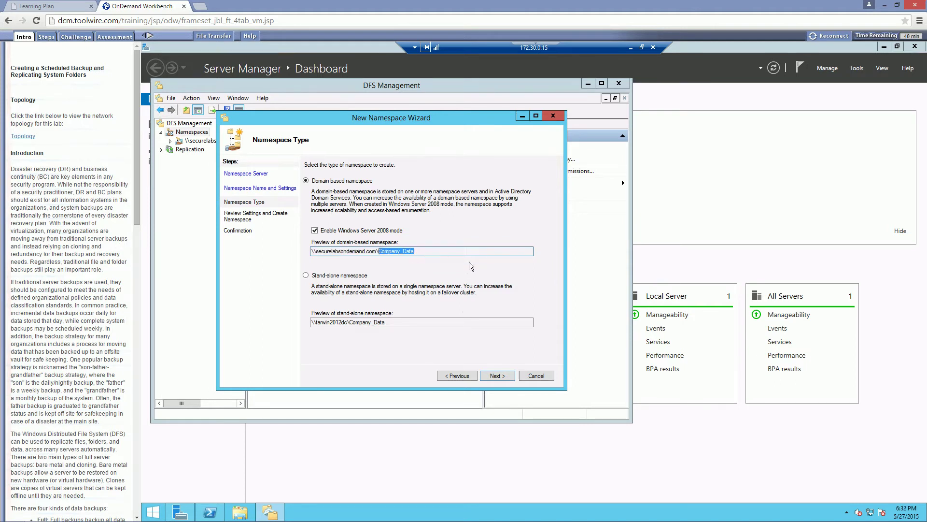
{"action": "left_click", "coordinate": [488, 371]}
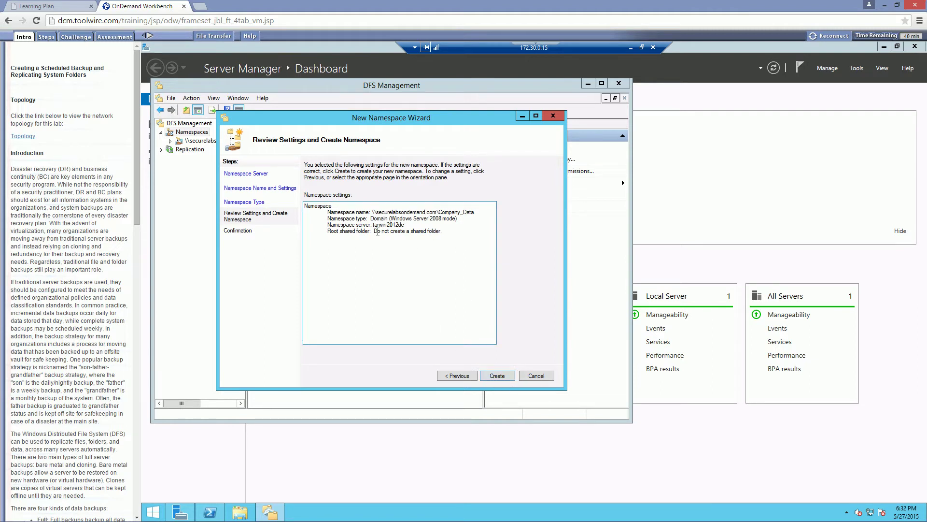
{"action": "left_click_drag", "start_coordinate": [377, 232], "coordinate": [440, 235]}
{"action": "left_click", "coordinate": [435, 237]}
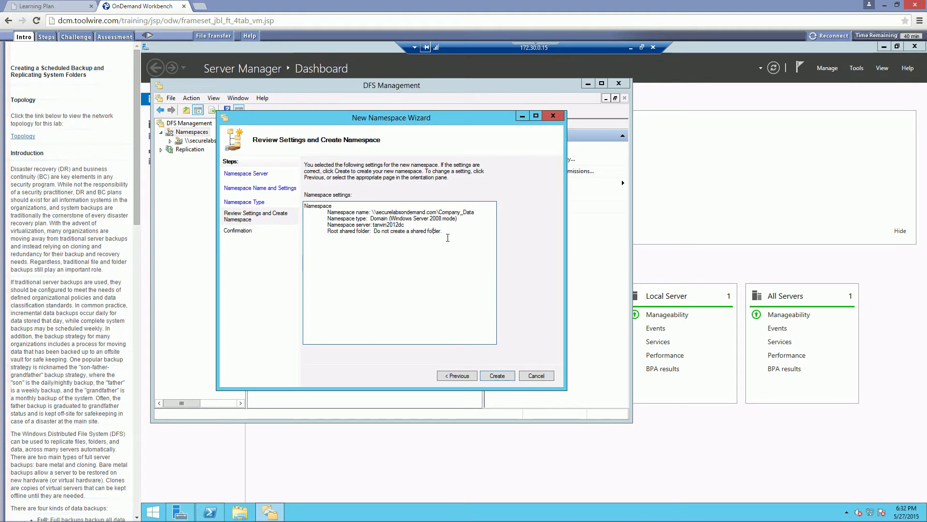
{"action": "left_click", "coordinate": [495, 376]}
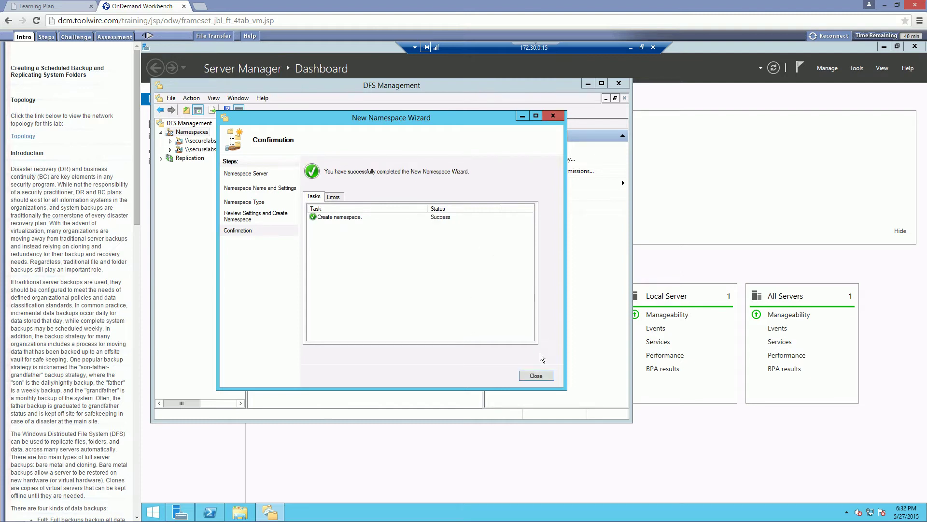
{"action": "left_click", "coordinate": [535, 376]}
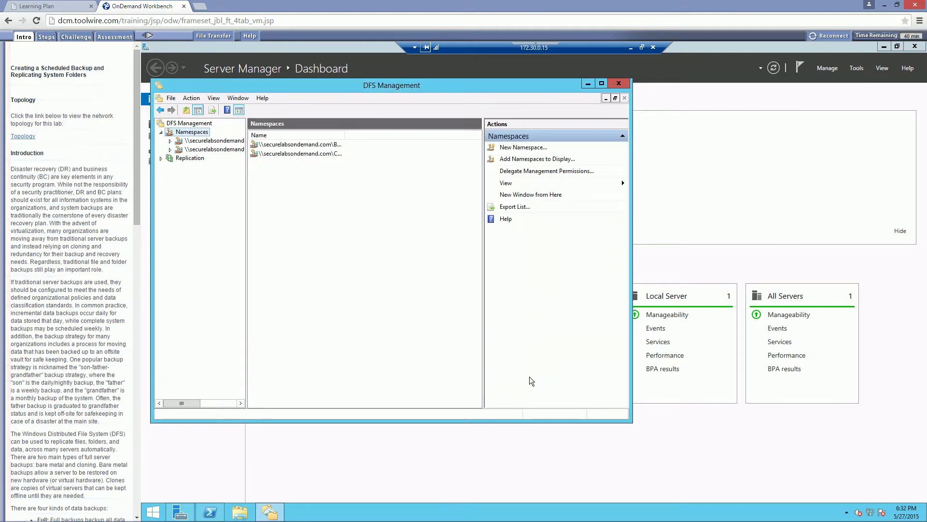
- Examine the namespace servers of the Company_Data namespace, adjusting the pane widths to read the names and paths
{"action": "left_click", "coordinate": [215, 150]}
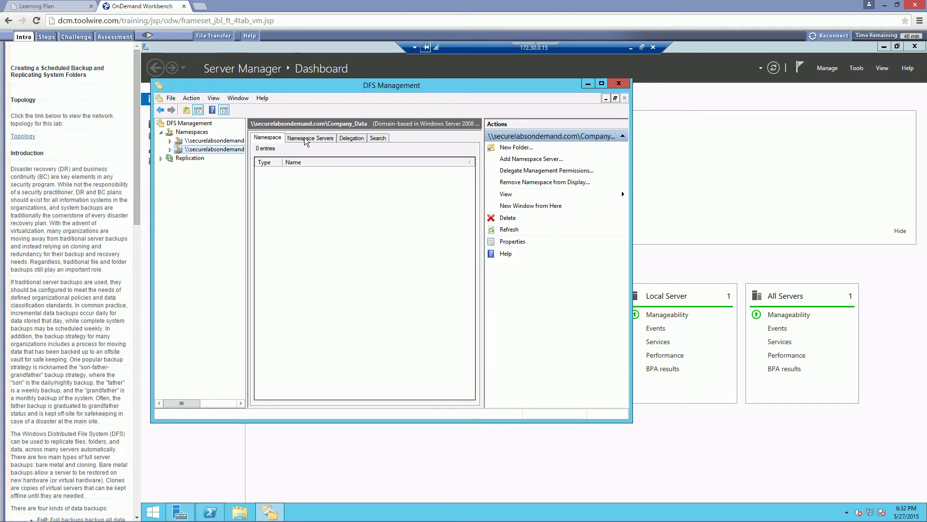
{"action": "left_click", "coordinate": [305, 139]}
{"action": "left_click", "coordinate": [268, 138]}
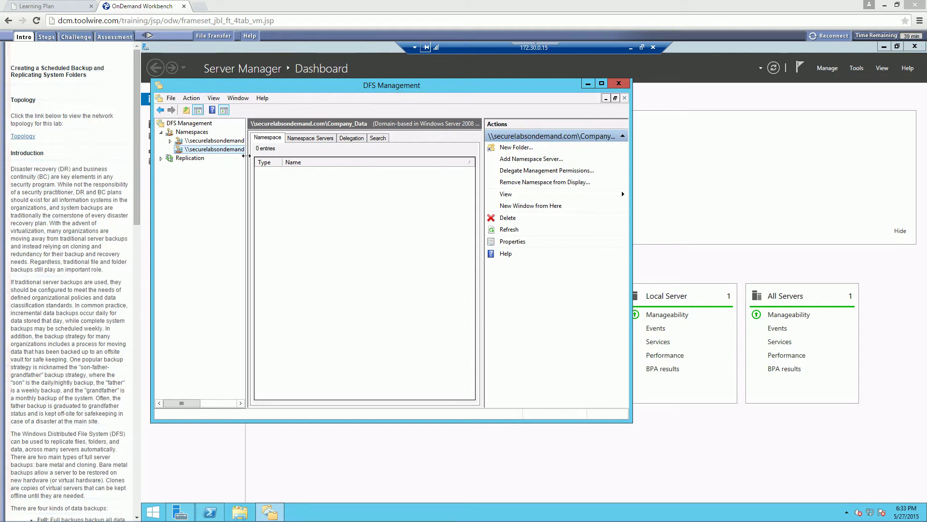
{"action": "left_click_drag", "start_coordinate": [246, 155], "coordinate": [297, 165]}
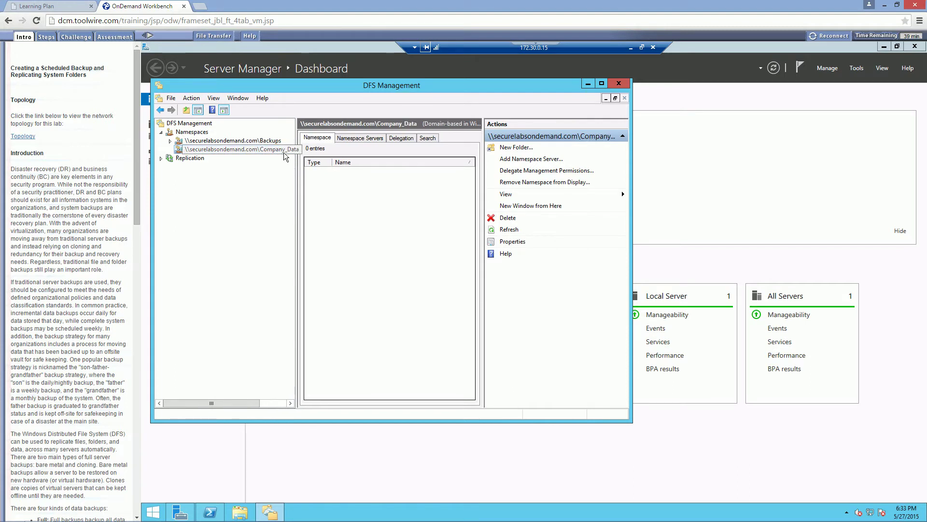
{"action": "left_click", "coordinate": [355, 139]}
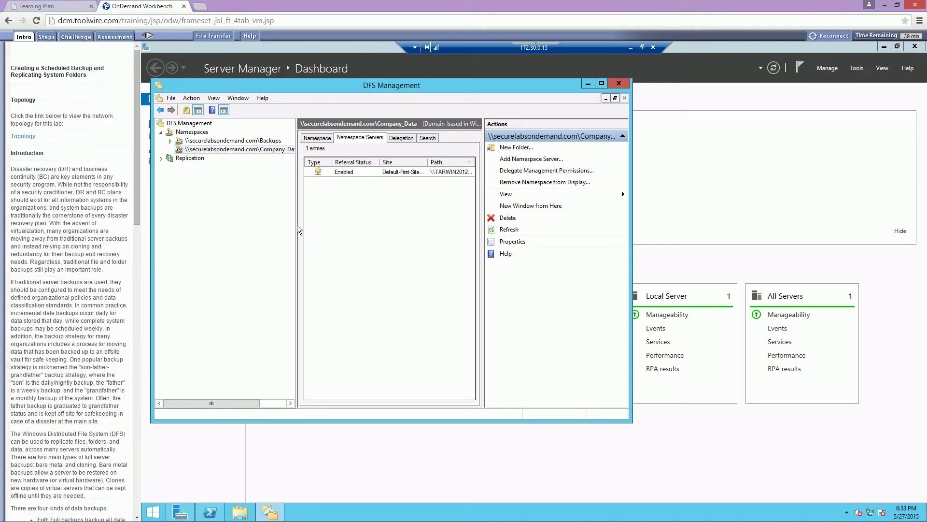
{"action": "left_click_drag", "start_coordinate": [296, 224], "coordinate": [240, 225]}
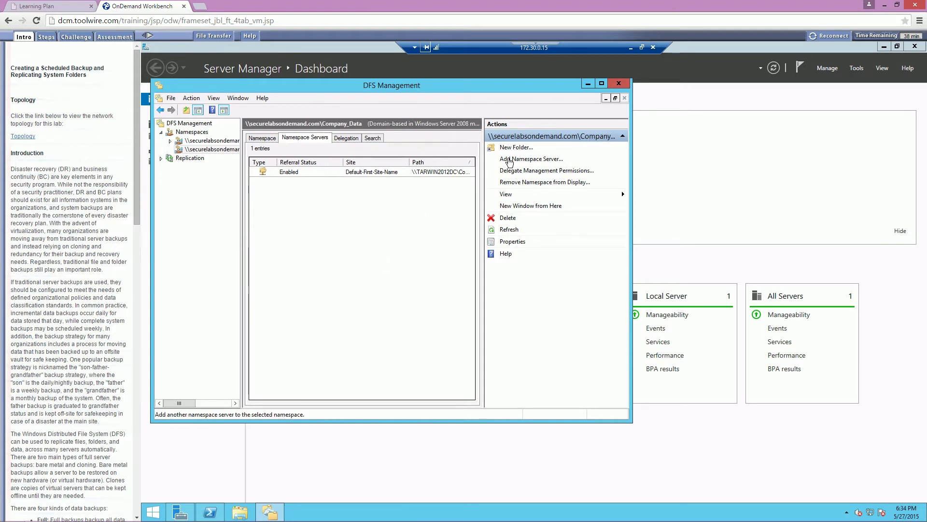
- Choose TARGET2012B as an additional namespace server for the Company_Data namespace
{"action": "left_click", "coordinate": [509, 162]}
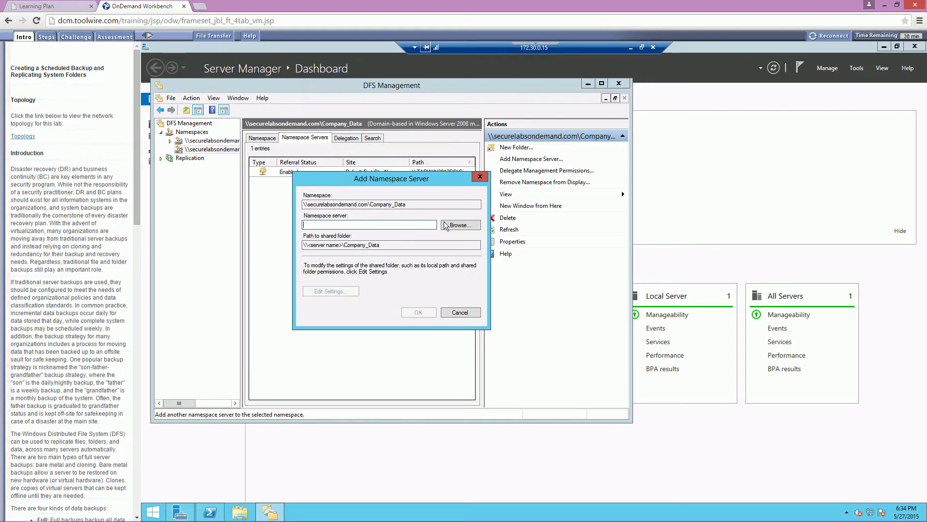
{"action": "left_click", "coordinate": [444, 226]}
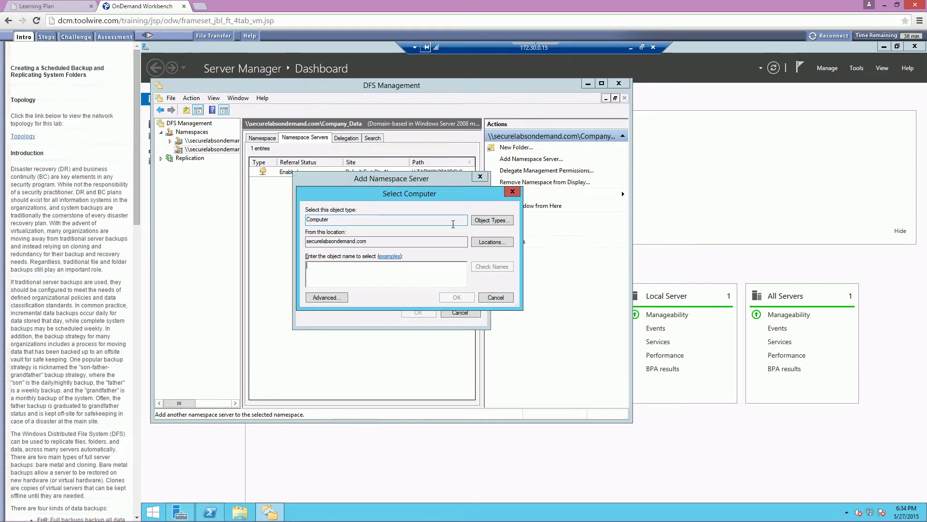
{"action": "type", "text": "tar"}
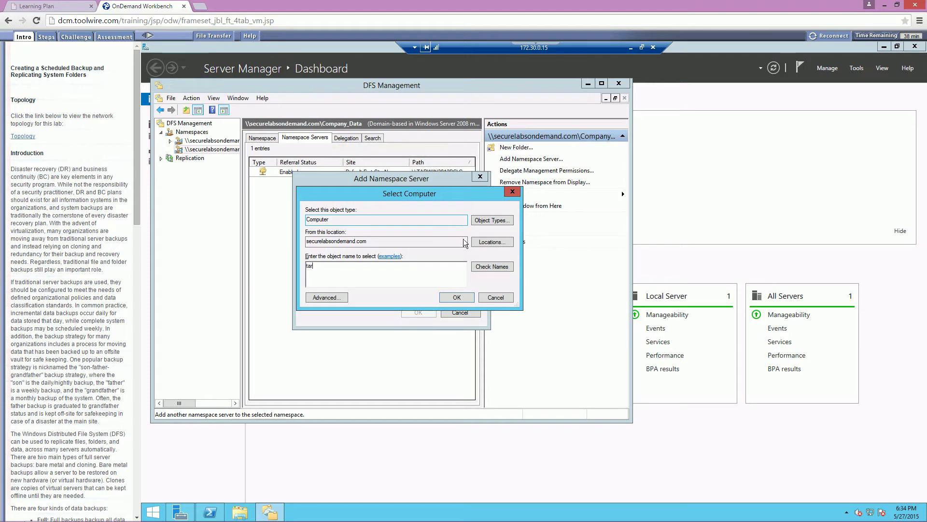
{"action": "left_click", "coordinate": [483, 268]}
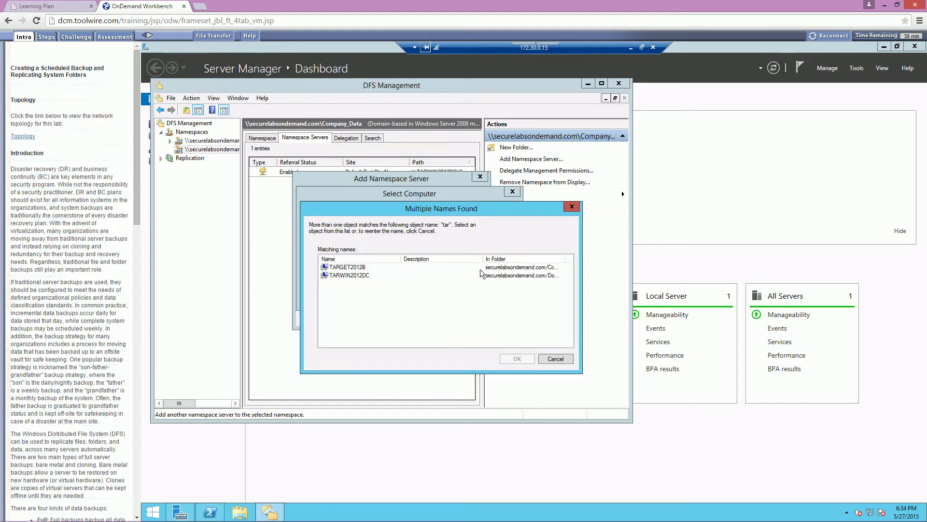
{"action": "left_click", "coordinate": [341, 270]}
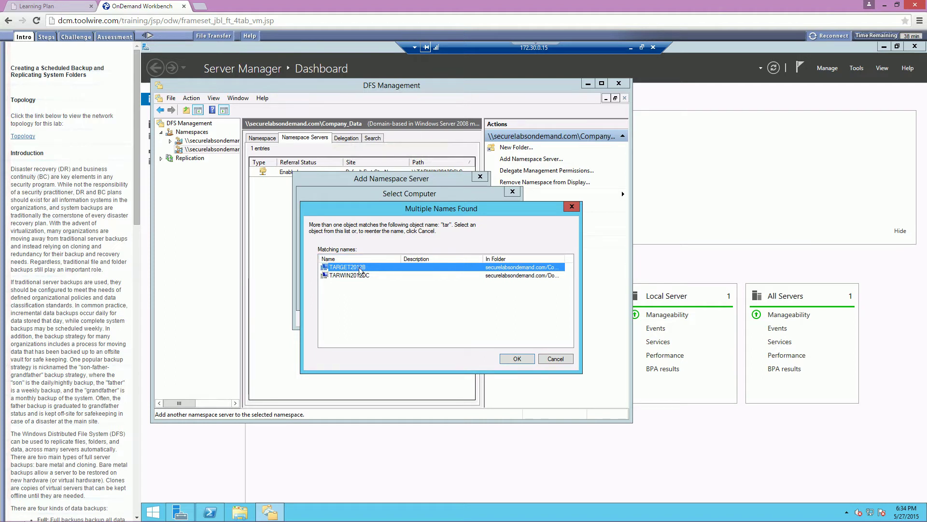
{"action": "left_click", "coordinate": [517, 359]}
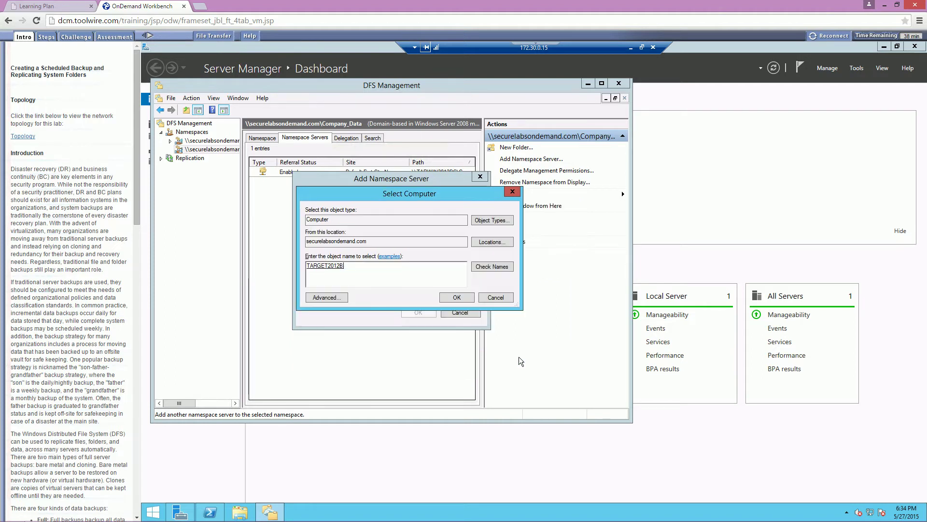
{"action": "left_click", "coordinate": [454, 298]}
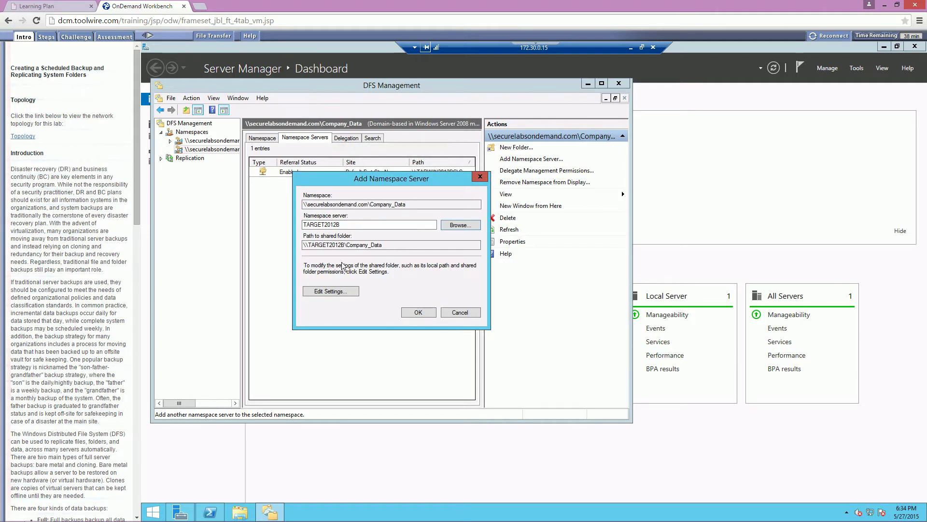
- Set the shared folder's local path to c:\company_data with administrators full access and other users read and write permissions
{"action": "left_click_drag", "start_coordinate": [346, 244], "coordinate": [409, 253]}
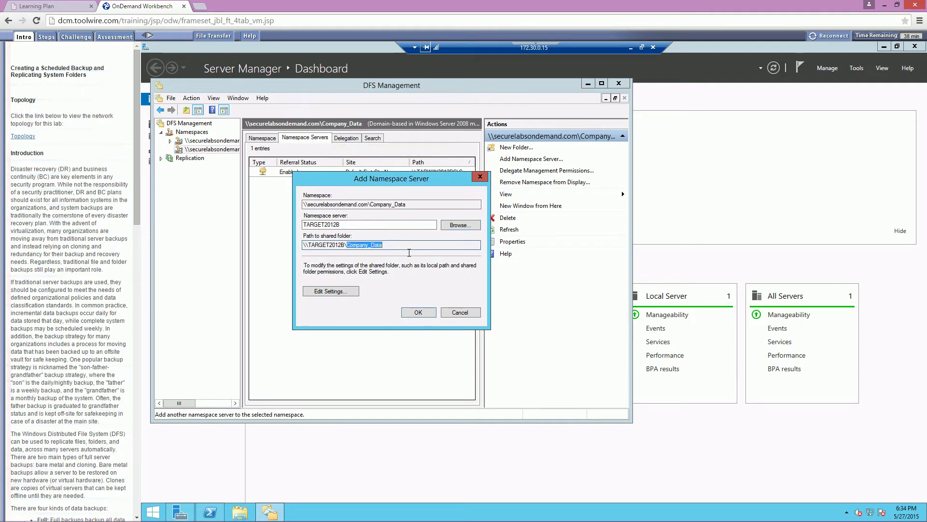
{"action": "left_click", "coordinate": [331, 291]}
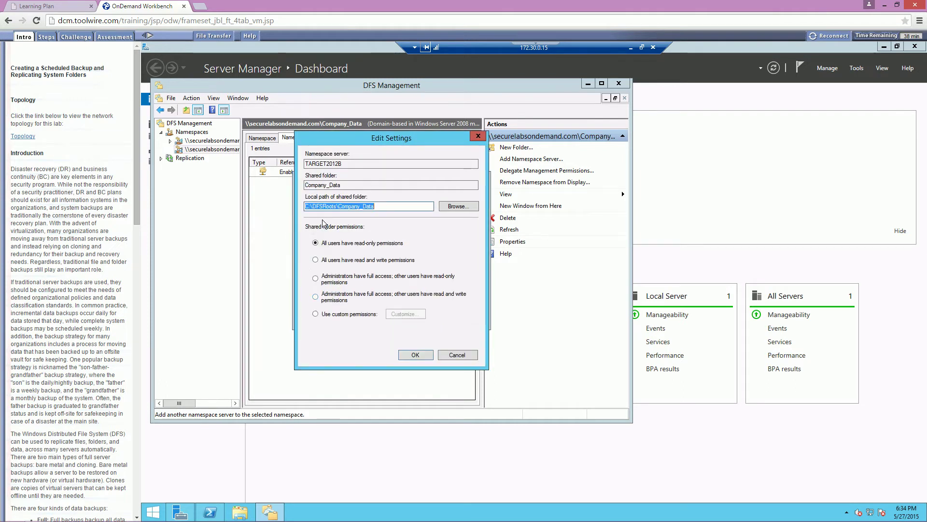
{"action": "left_click", "coordinate": [449, 206]}
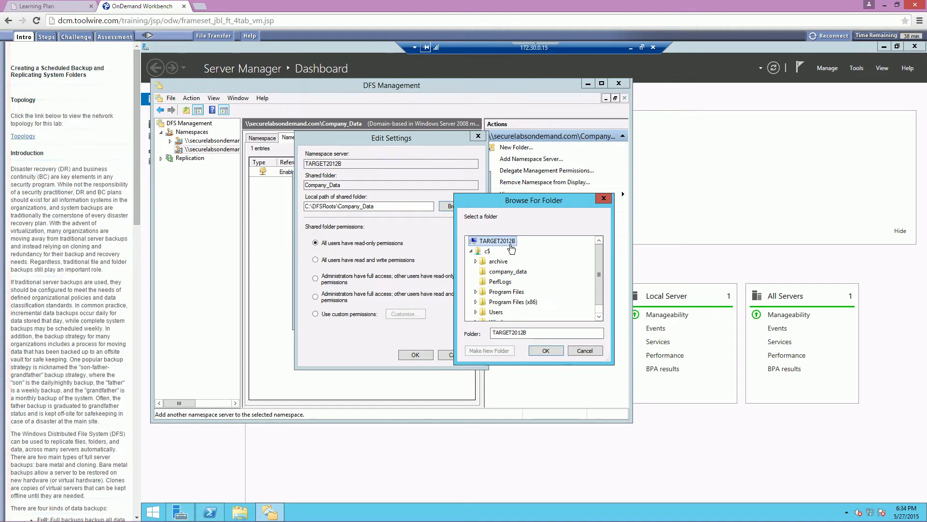
{"action": "left_click", "coordinate": [502, 271]}
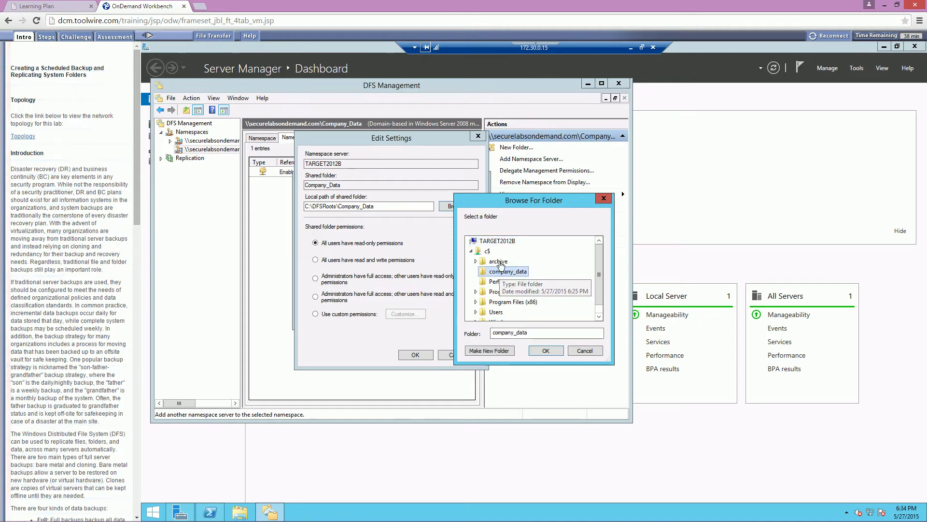
{"action": "left_click", "coordinate": [546, 347]}
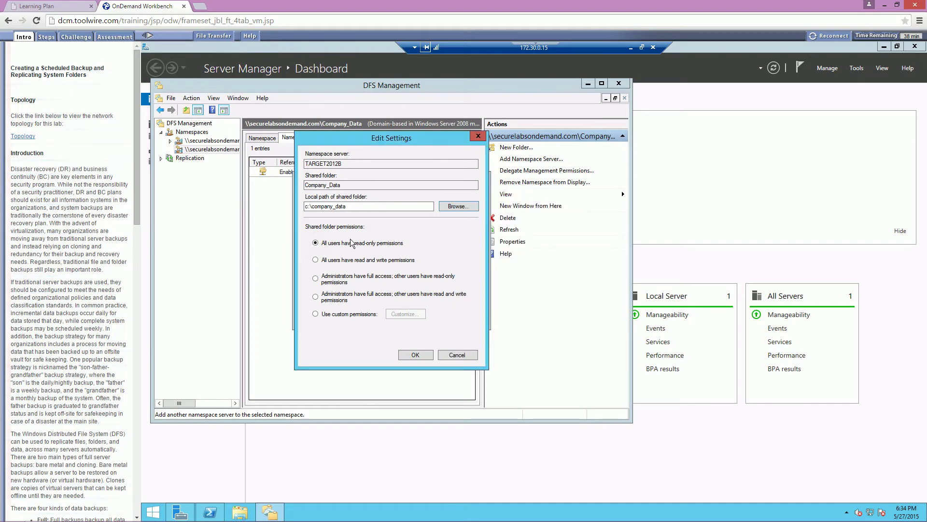
{"action": "double_click", "coordinate": [306, 207]}
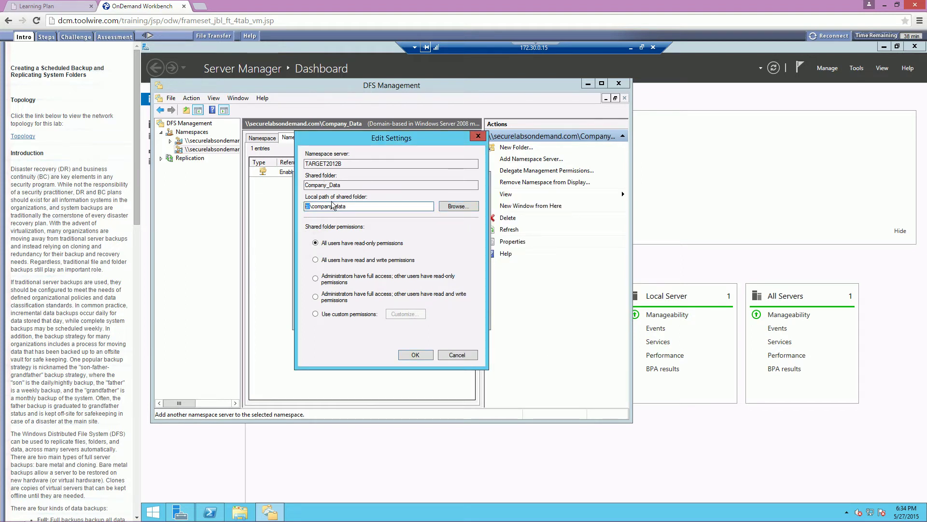
{"action": "left_click", "coordinate": [317, 297]}
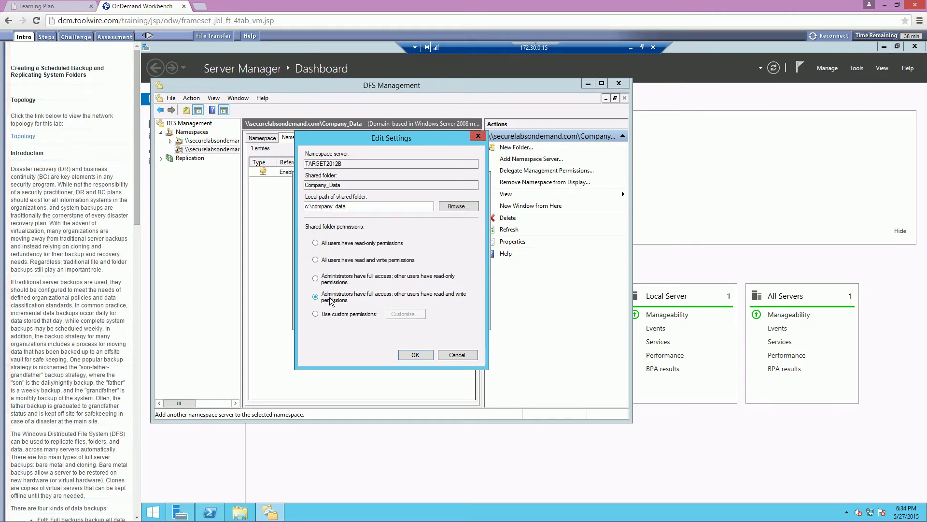
{"action": "left_click", "coordinate": [410, 355]}
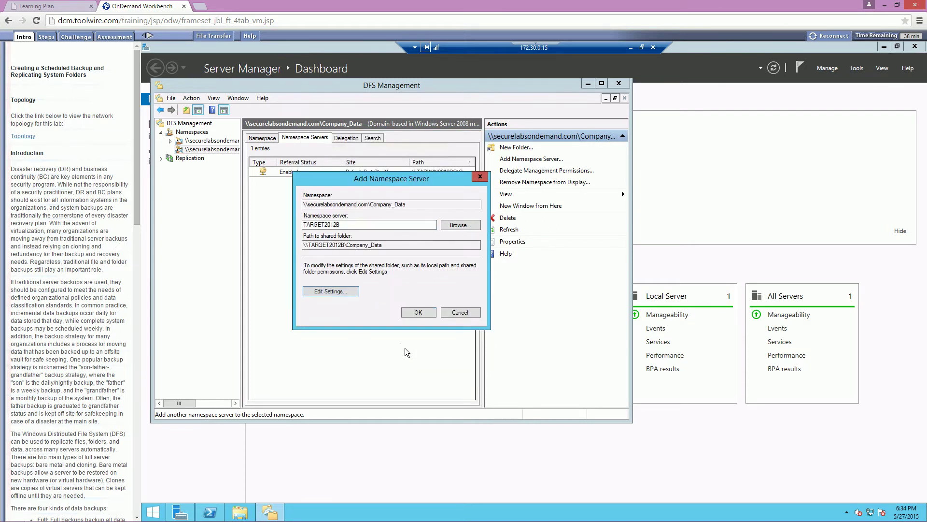
- Add the TARGET2012B namespace server using the existing shared folder and its security settings, and review both namespace server entries
{"action": "left_click_drag", "start_coordinate": [427, 225], "coordinate": [269, 224]}
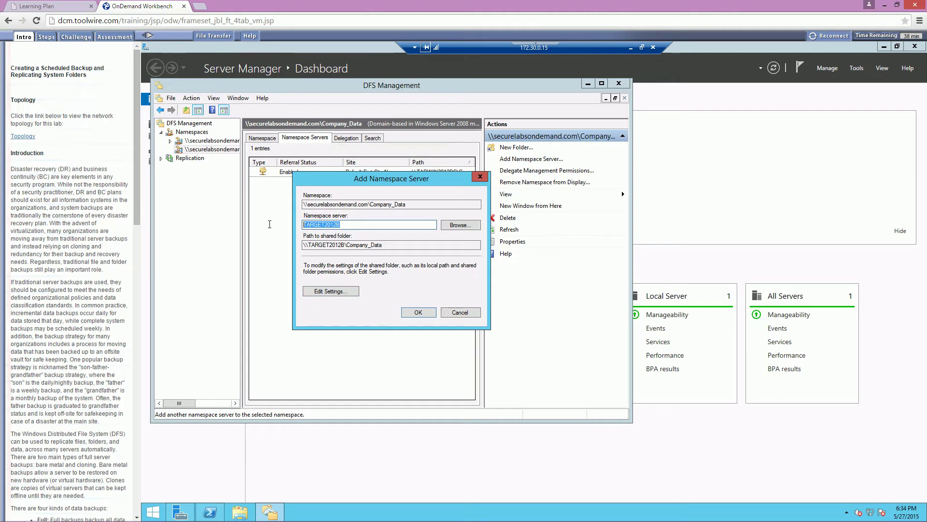
{"action": "left_click_drag", "start_coordinate": [403, 247], "coordinate": [298, 246]}
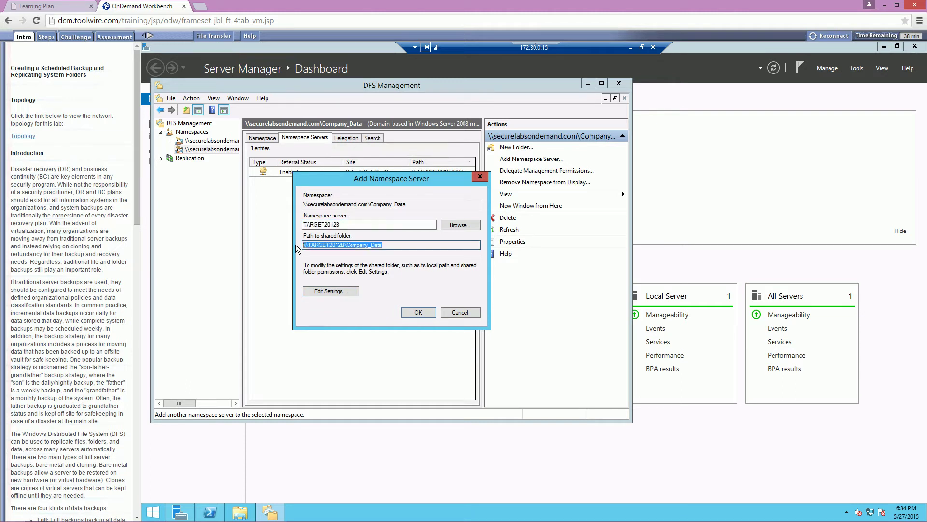
{"action": "left_click", "coordinate": [419, 313]}
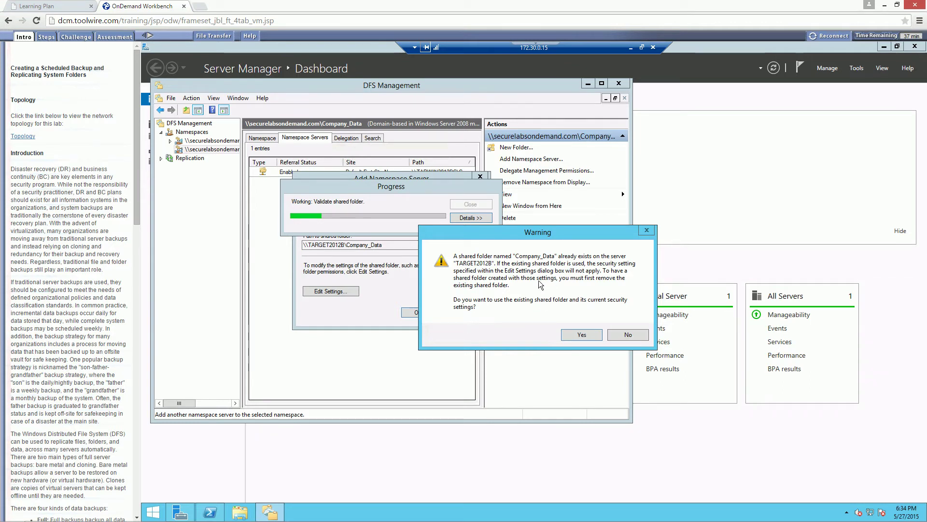
{"action": "left_click", "coordinate": [573, 333]}
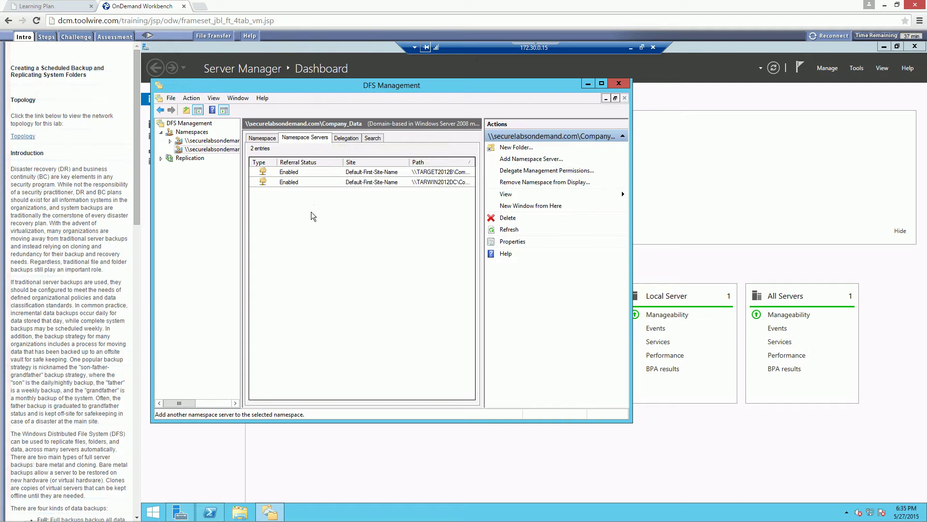
{"action": "left_click", "coordinate": [310, 181]}
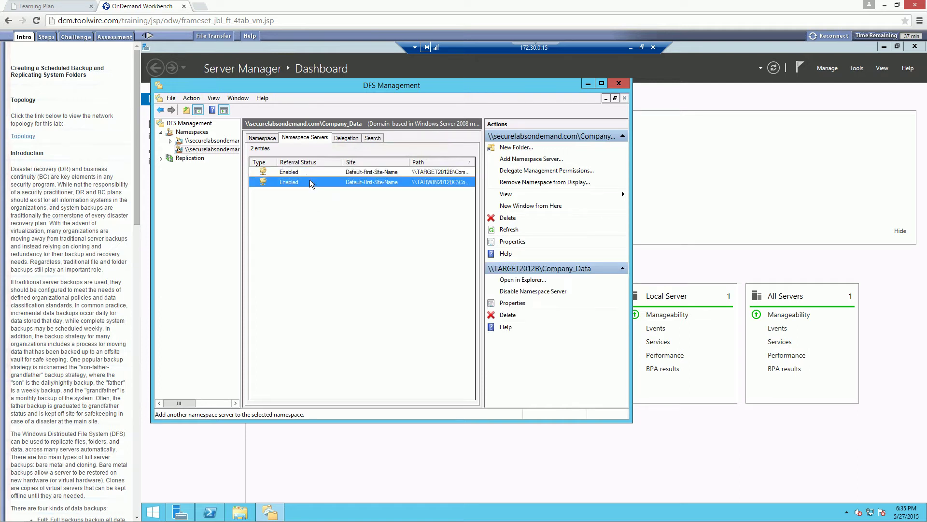
{"action": "left_click", "coordinate": [306, 173]}
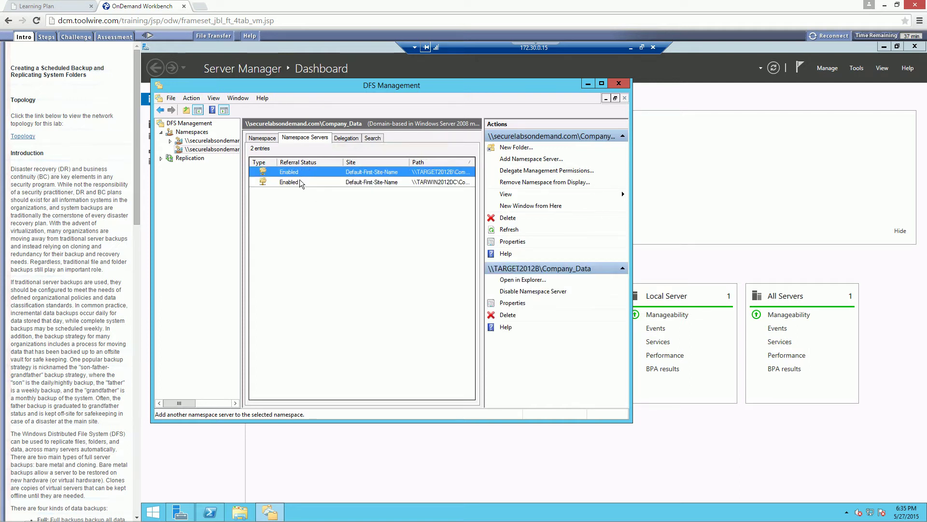
{"action": "left_click", "coordinate": [300, 182]}
{"action": "left_click", "coordinate": [297, 173]}
{"action": "left_click", "coordinate": [317, 304]}
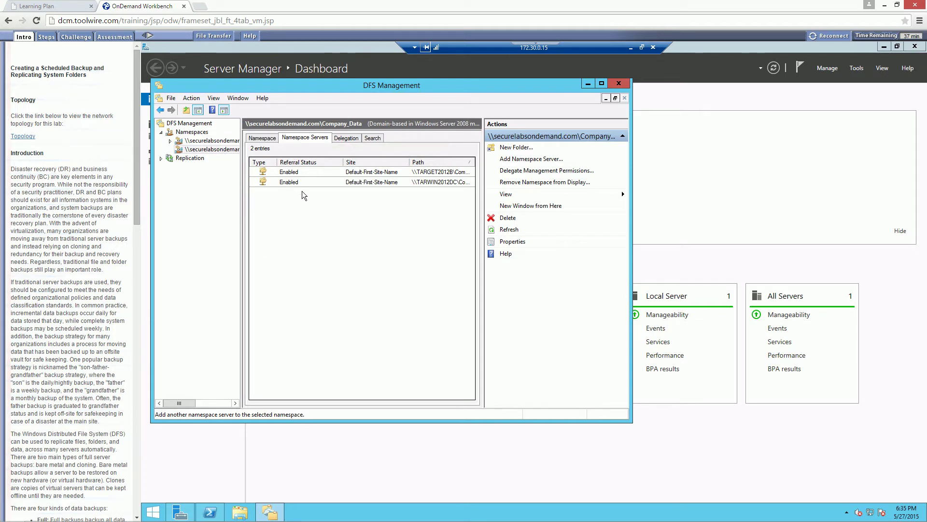
- Start a new replication group of the multipurpose type
{"action": "left_click", "coordinate": [187, 158]}
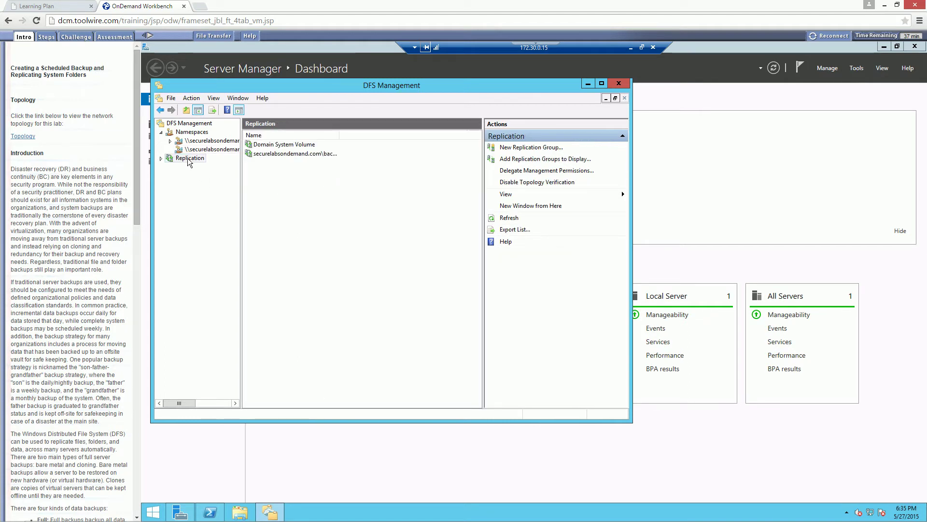
{"action": "right_click", "coordinate": [185, 159]}
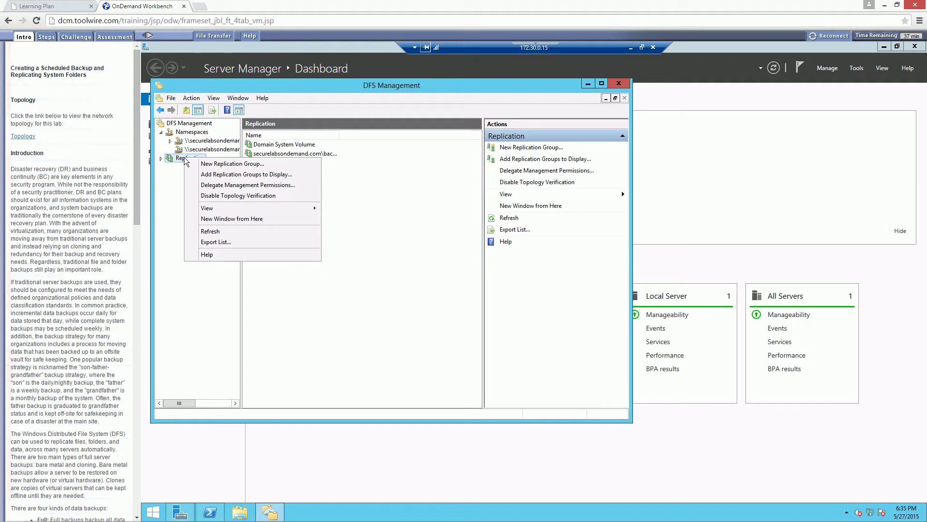
{"action": "left_click", "coordinate": [214, 165]}
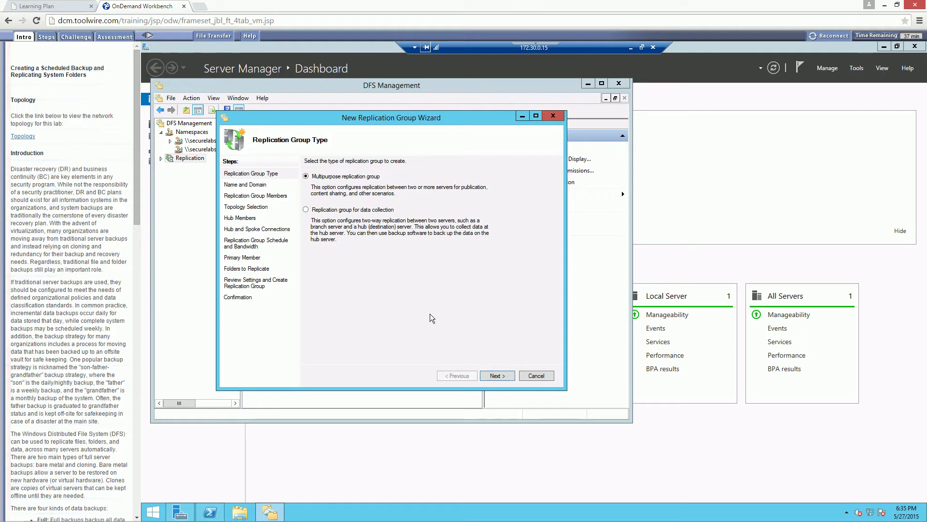
{"action": "left_click", "coordinate": [505, 376]}
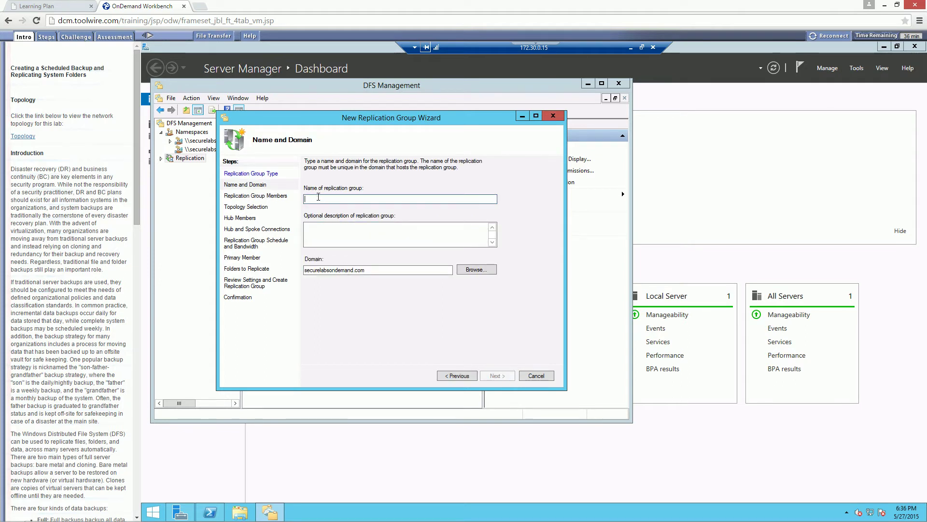
- Name the replication group Company_Data, describe it as "This folder will share company data among all users", and accept the securelabsondemand.com domain
{"action": "type", "text": "Compa"}
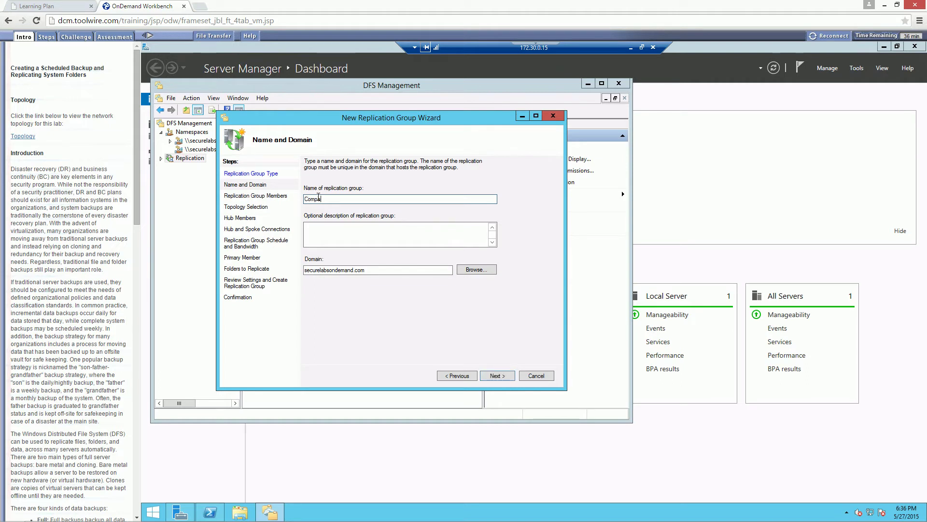
{"action": "type", "text": "ny_Data"}
{"action": "left_click", "coordinate": [323, 226]}
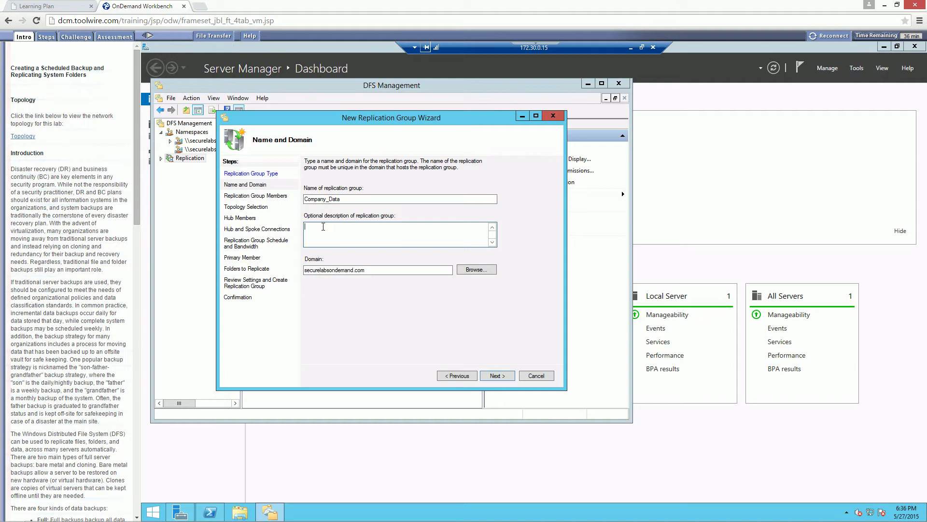
{"action": "type", "text": "This folder will share company data among all users"}
{"action": "left_click", "coordinate": [371, 269]}
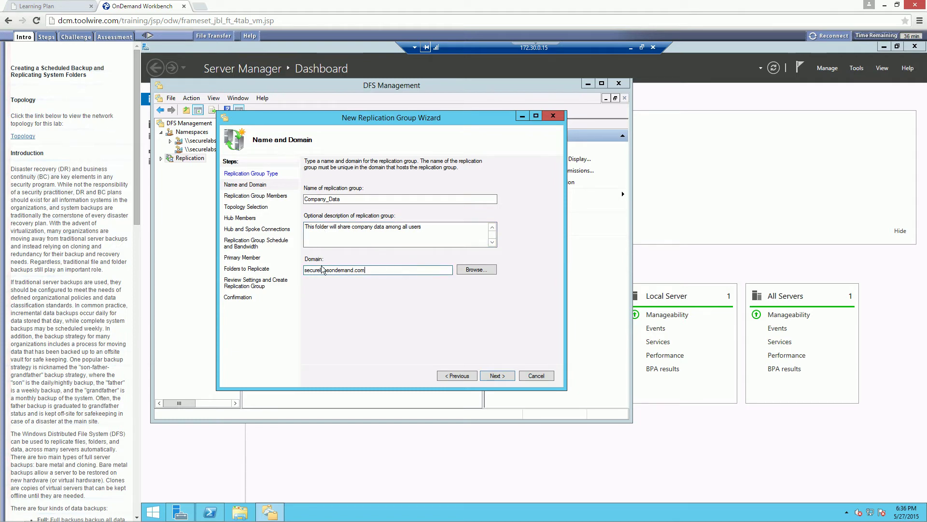
{"action": "left_click", "coordinate": [497, 375]}
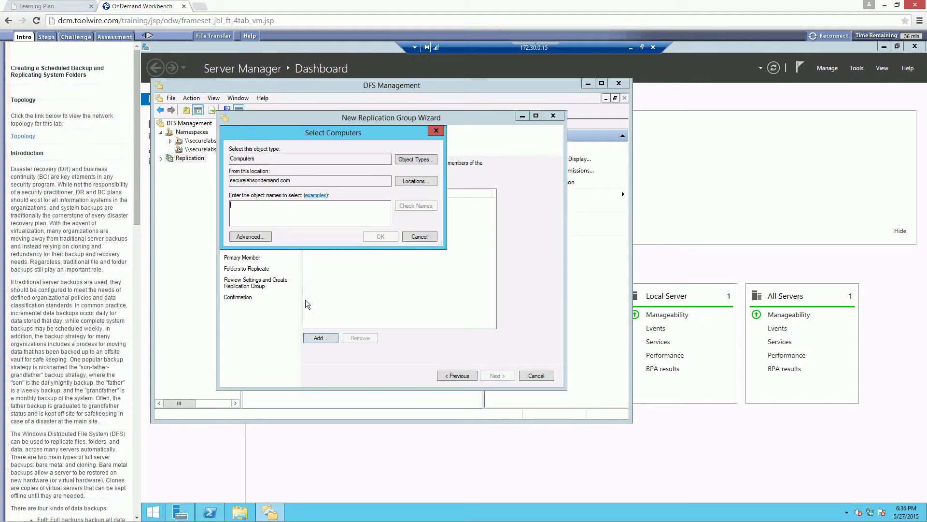
- Add the servers TARGET2012B and TARWIN2012DC as members of the replication group
{"action": "type", "text": "ta"}
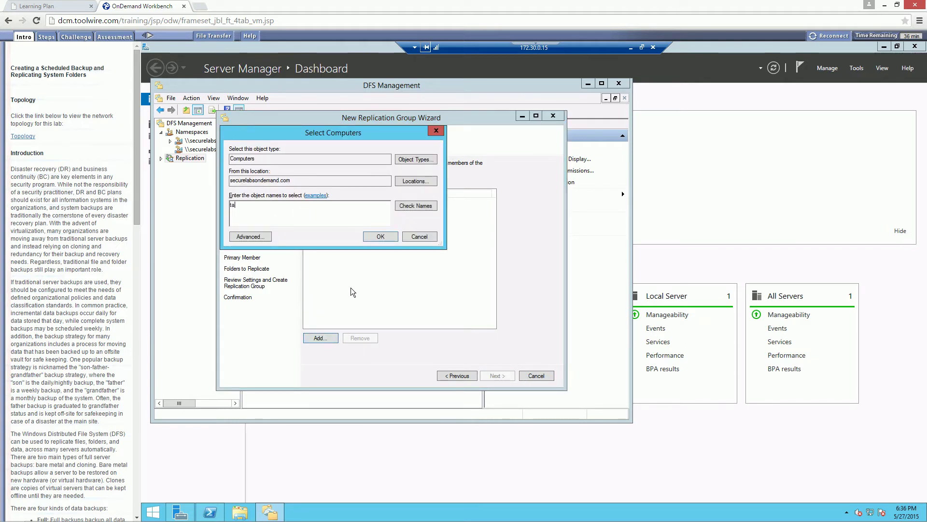
{"action": "left_click", "coordinate": [406, 207]}
{"action": "left_click", "coordinate": [278, 207]}
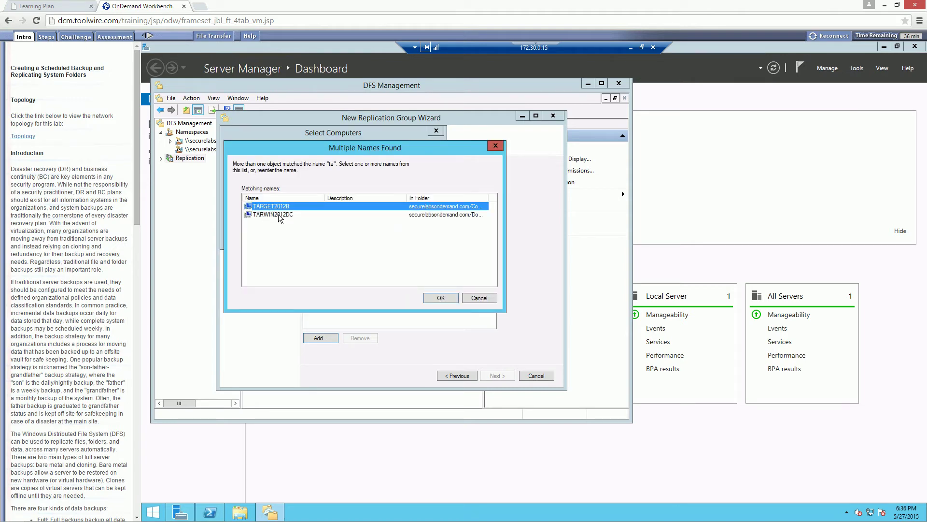
{"action": "left_click", "coordinate": [278, 213], "text": "shift"}
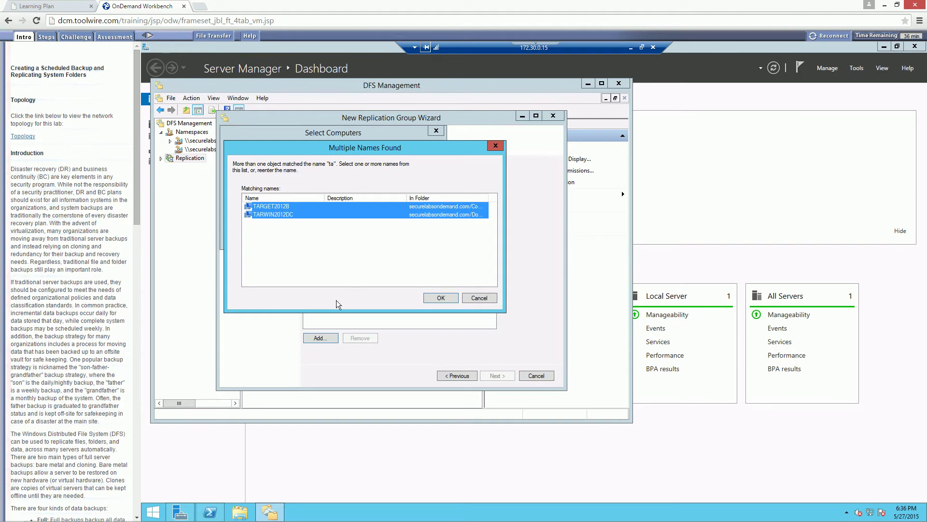
{"action": "left_click", "coordinate": [441, 298]}
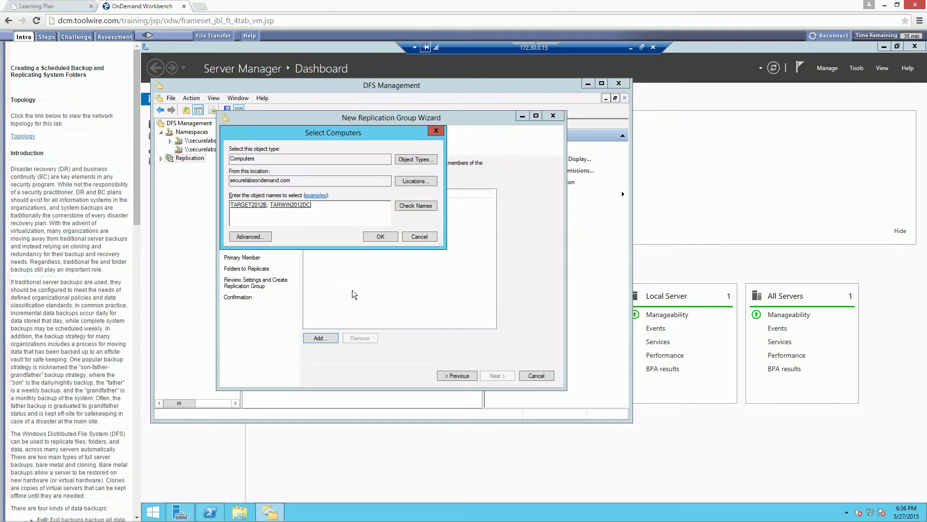
{"action": "left_click", "coordinate": [380, 236]}
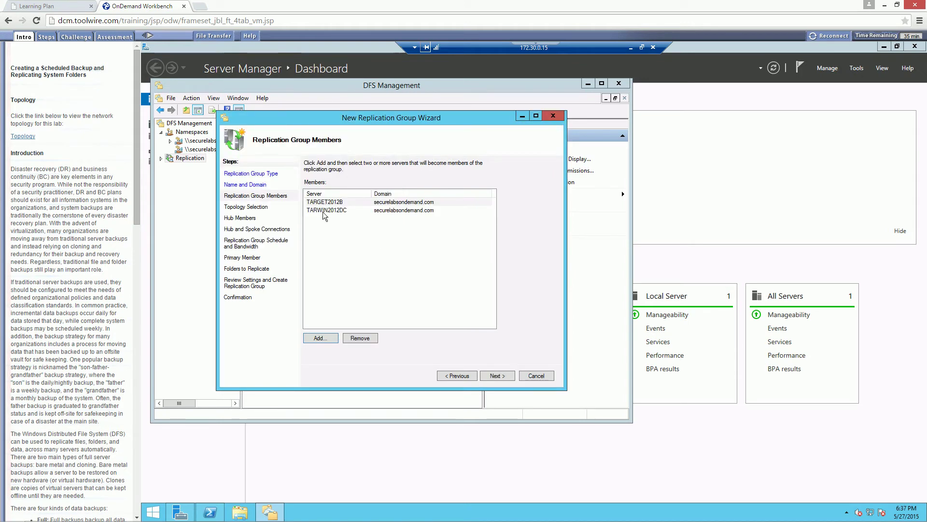
- Accept the group members, keep the full mesh topology, and keep continuous replication at Full bandwidth
{"action": "left_click", "coordinate": [497, 375]}
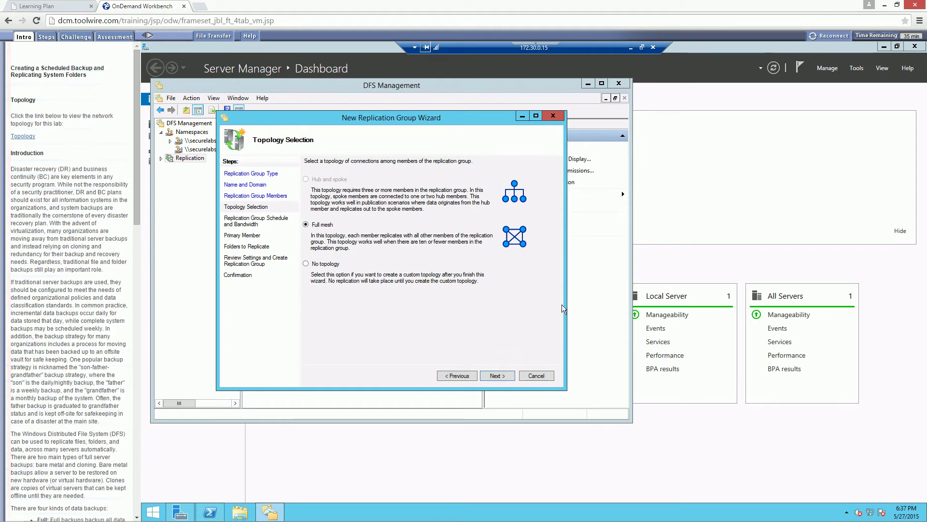
{"action": "left_click", "coordinate": [491, 376]}
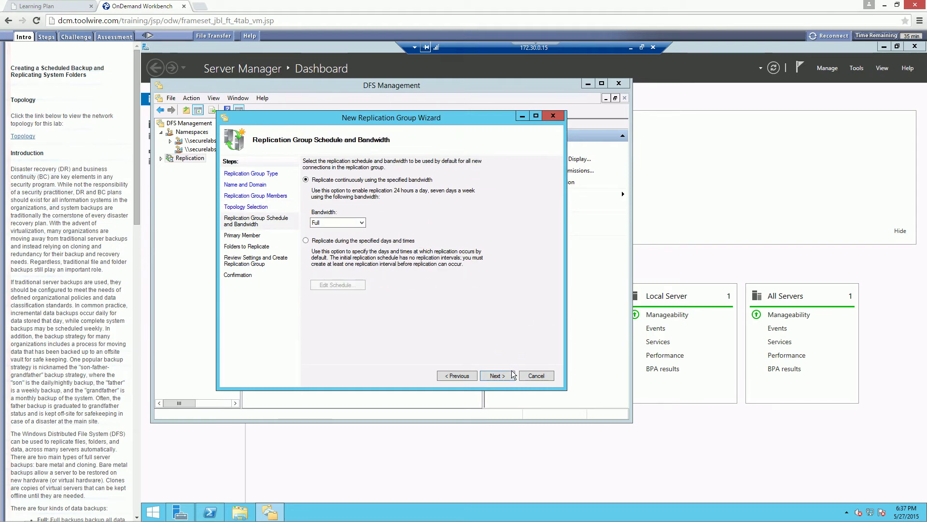
{"action": "left_click", "coordinate": [497, 376]}
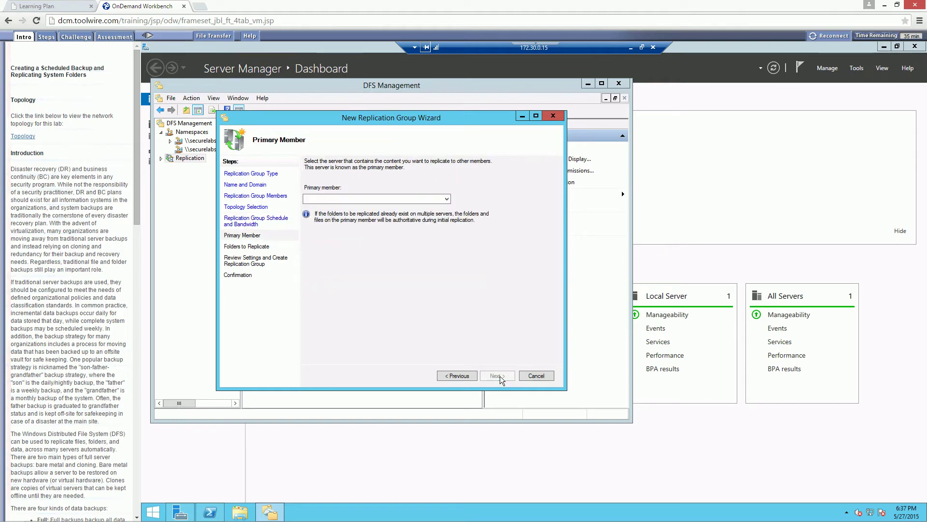
- Set TARWIN2012DC as the primary member of the replication group
{"action": "left_click", "coordinate": [449, 199]}
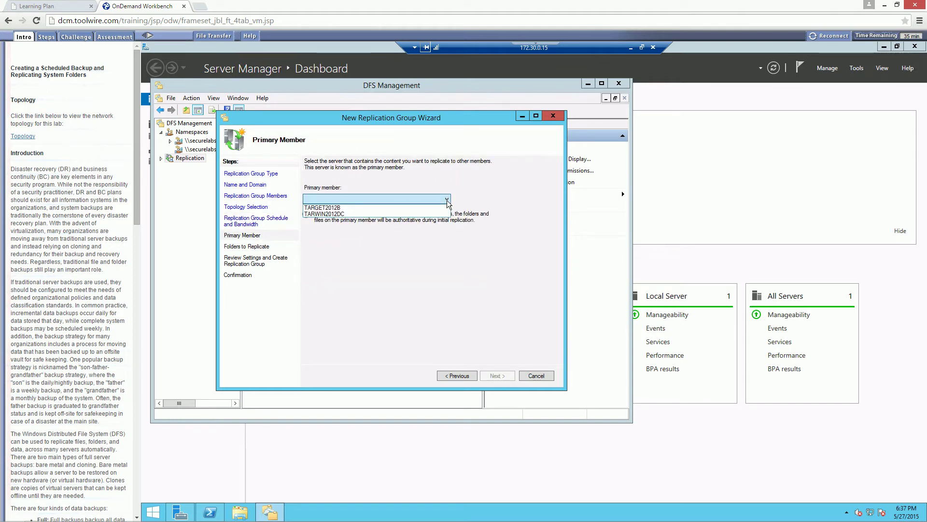
{"action": "left_click", "coordinate": [344, 213]}
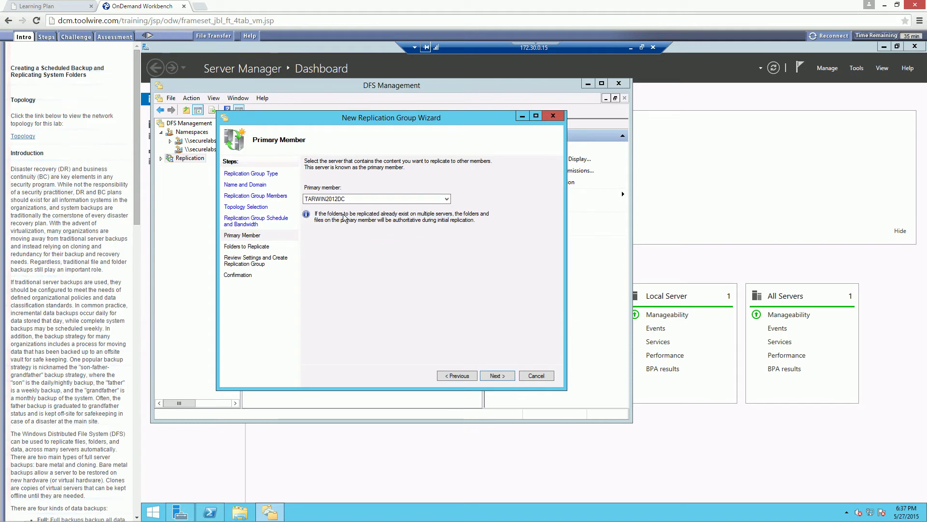
{"action": "left_click", "coordinate": [491, 372]}
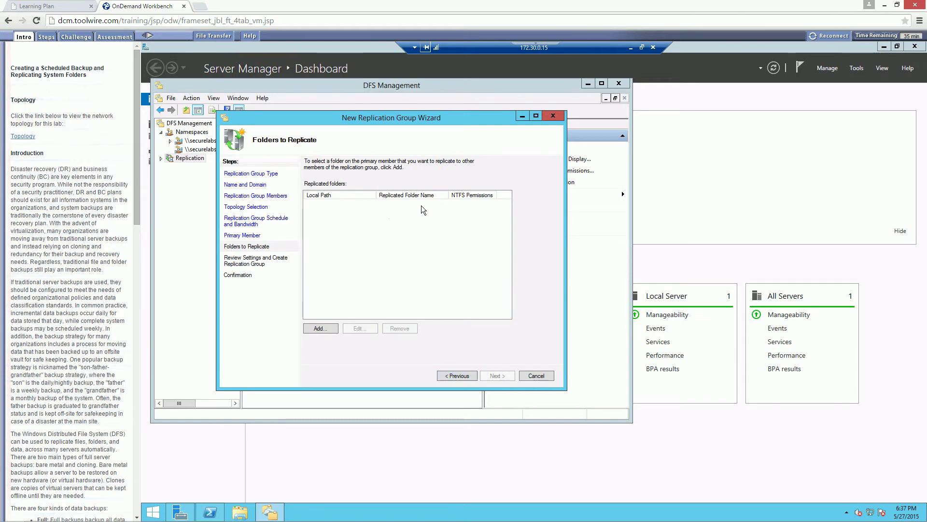
- Add C:\company_data on TARWIN2012DC as a folder to replicate, using the name based on its path and existing permissions
{"action": "left_click", "coordinate": [319, 328]}
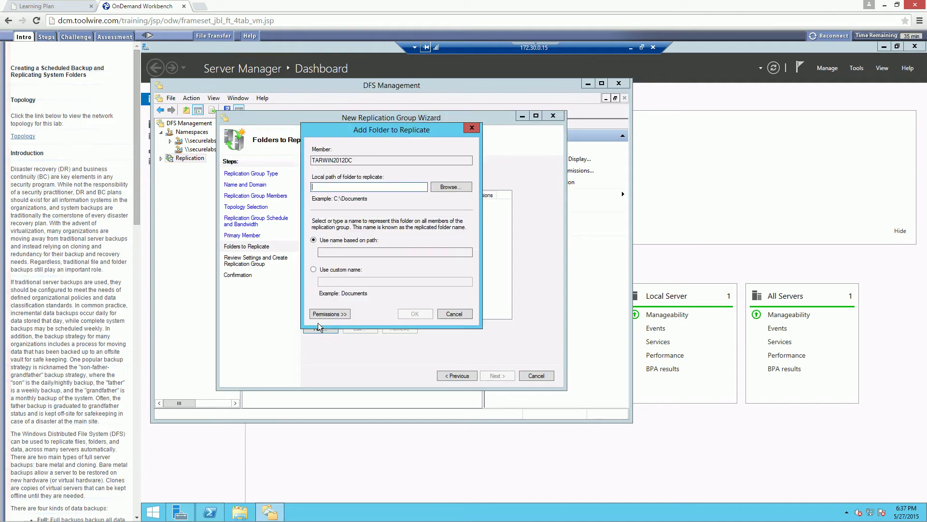
{"action": "left_click", "coordinate": [451, 186]}
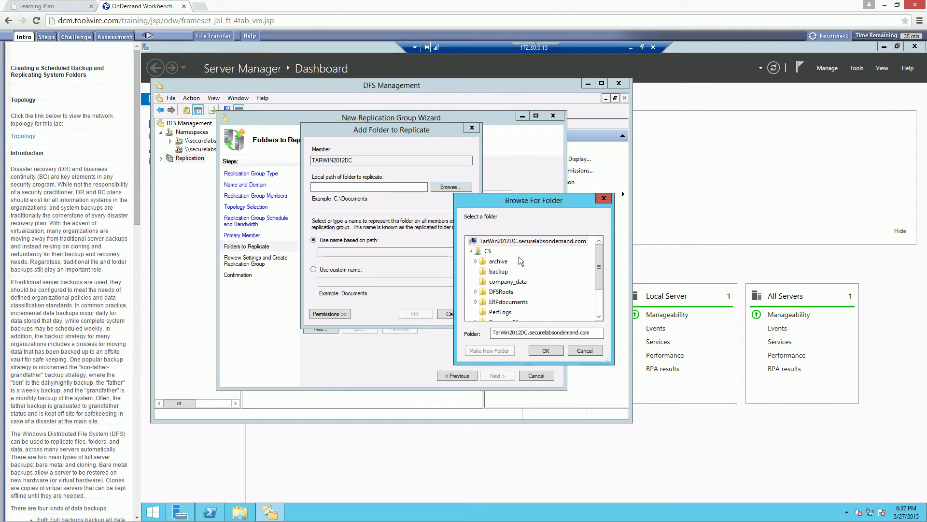
{"action": "left_click", "coordinate": [508, 283]}
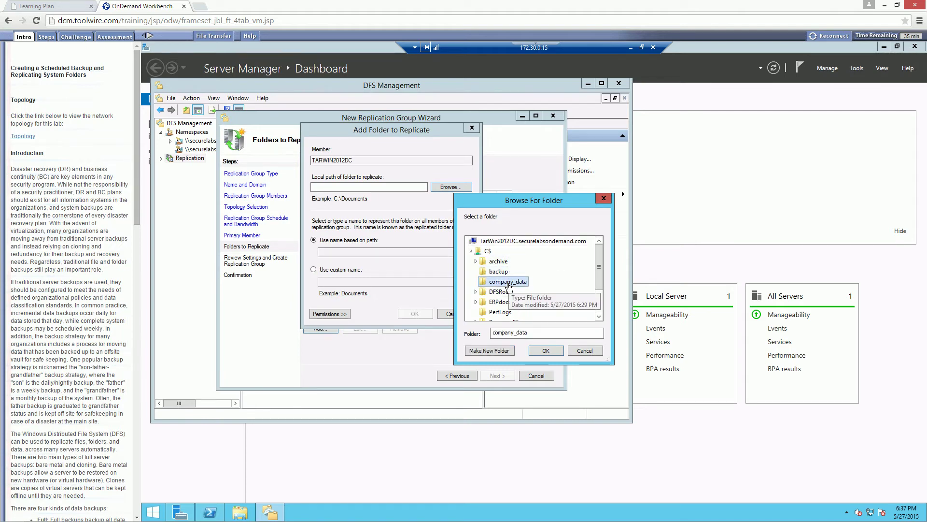
{"action": "left_click", "coordinate": [541, 351]}
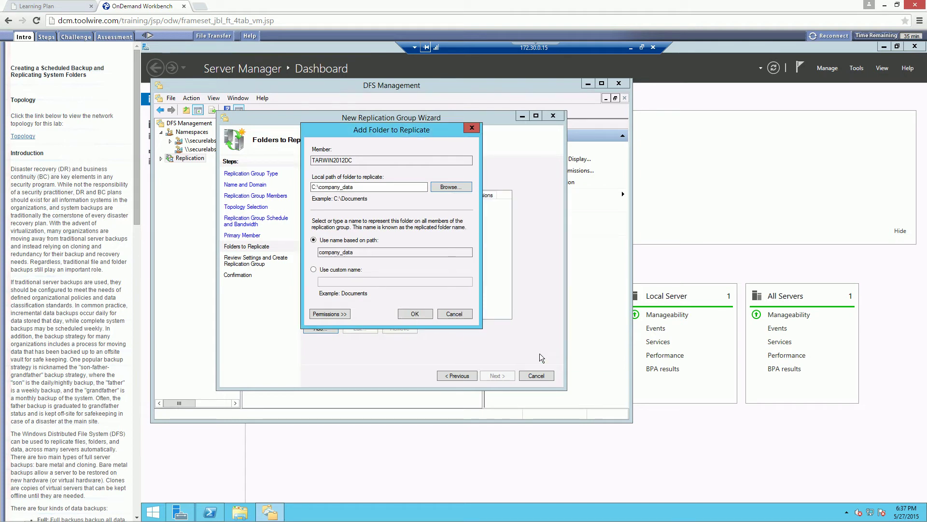
{"action": "left_click", "coordinate": [338, 313]}
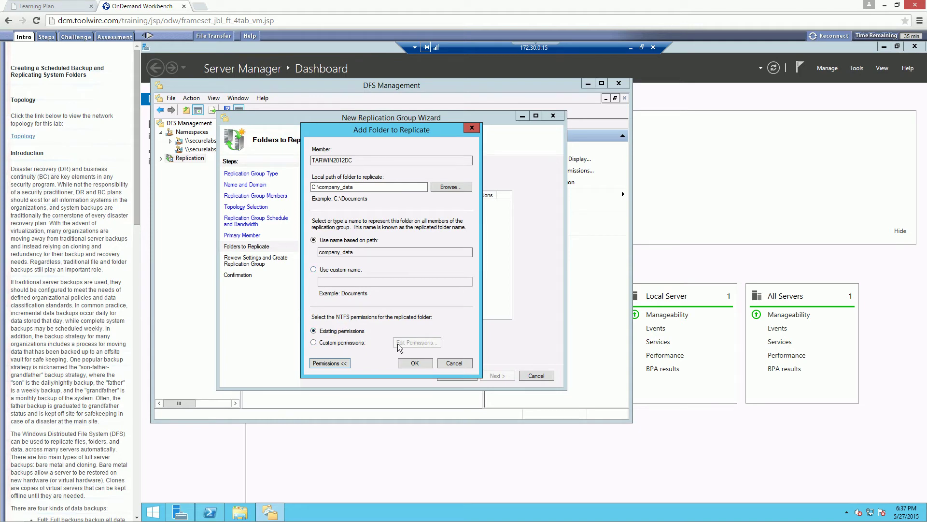
{"action": "left_click", "coordinate": [413, 362]}
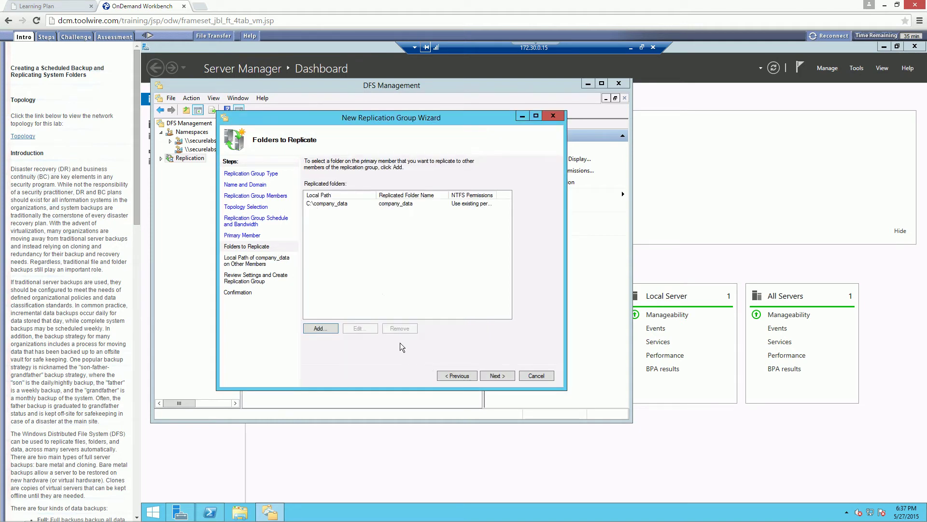
{"action": "left_click", "coordinate": [332, 203]}
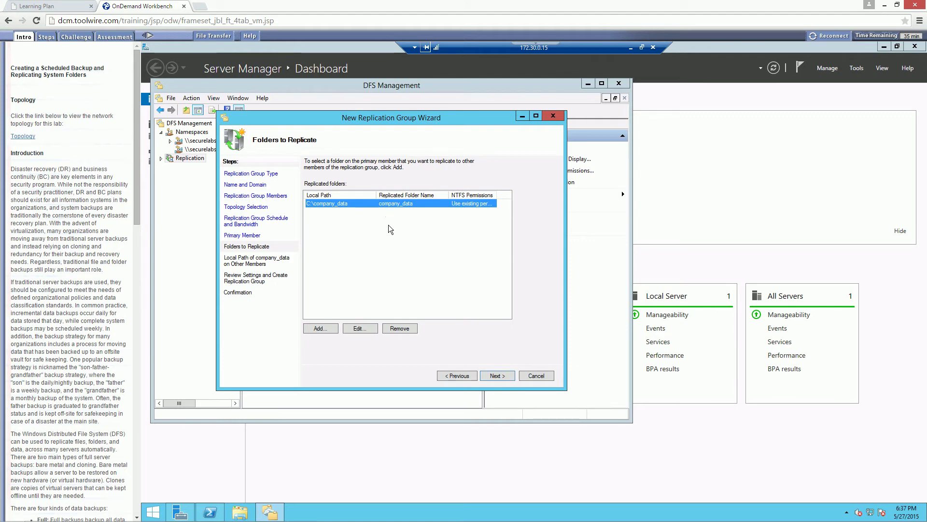
{"action": "left_click", "coordinate": [319, 329]}
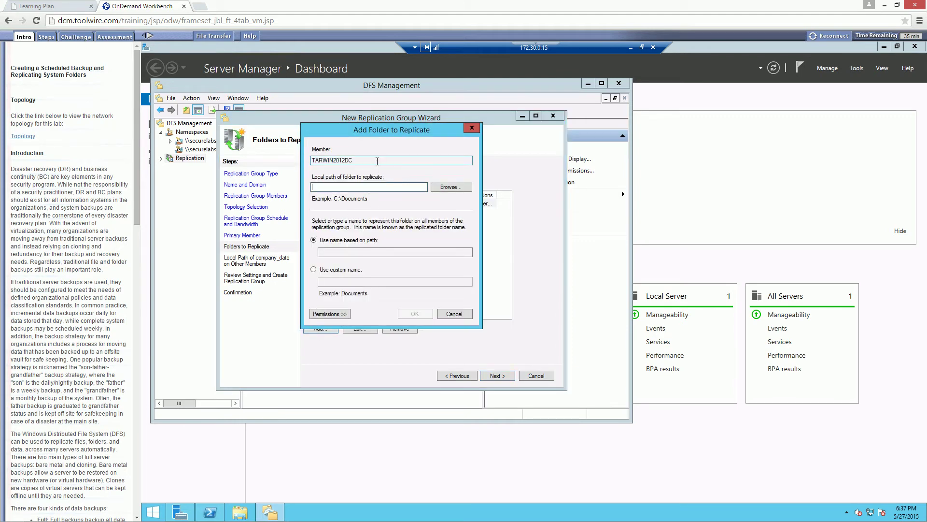
{"action": "left_click_drag", "start_coordinate": [378, 160], "coordinate": [286, 157]}
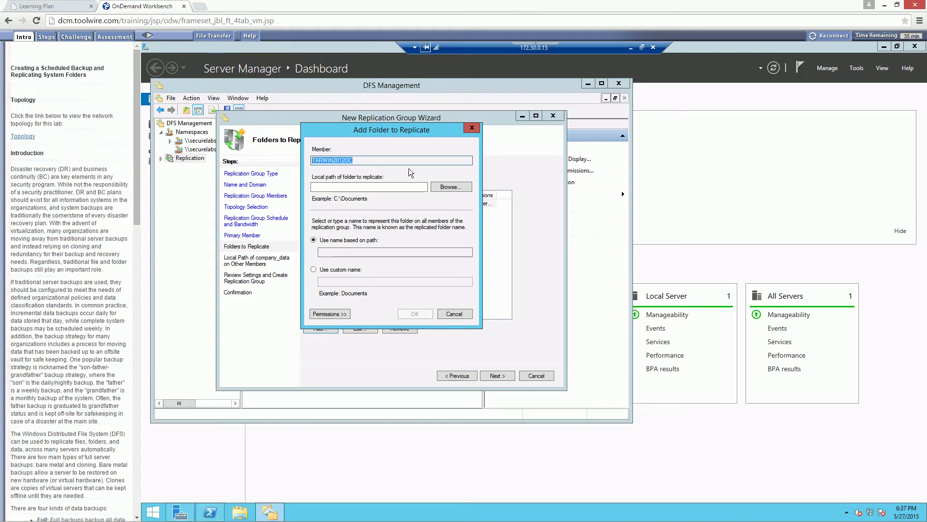
{"action": "left_click", "coordinate": [384, 160]}
{"action": "left_click", "coordinate": [454, 314]}
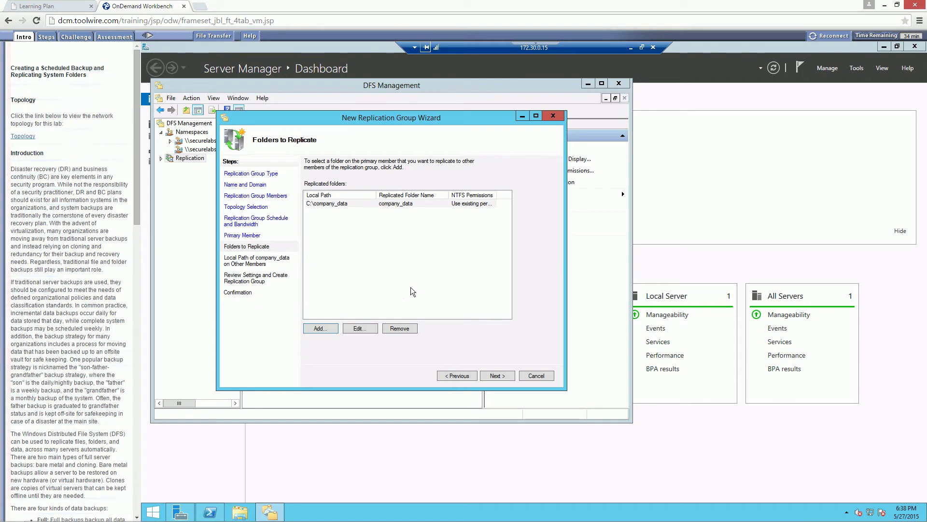
- Enable the replicated folder's membership on TARGET2012B with the local path C:\company_data
{"action": "left_click", "coordinate": [489, 375]}
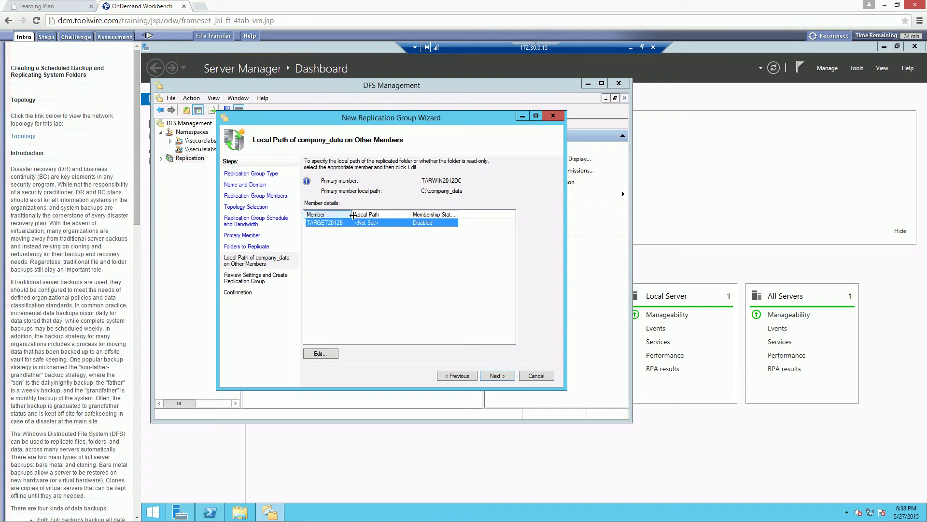
{"action": "left_click", "coordinate": [319, 354]}
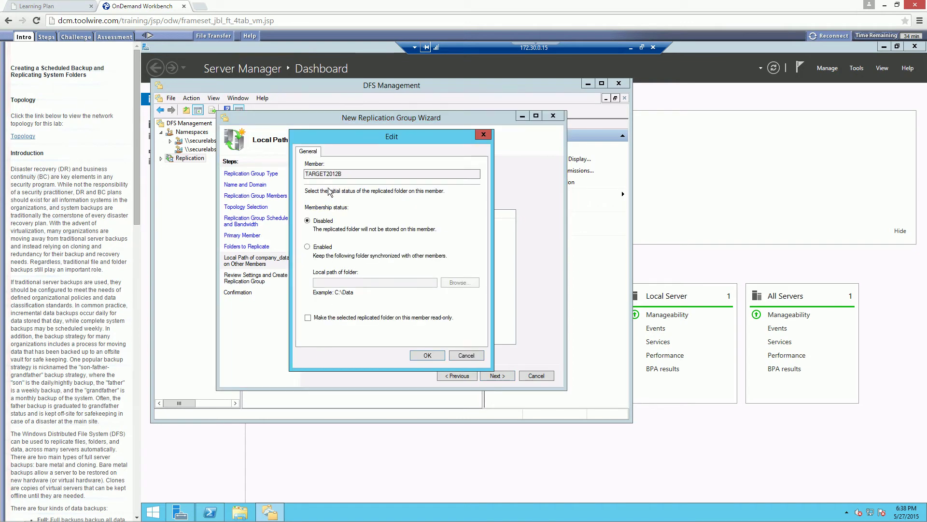
{"action": "left_click", "coordinate": [319, 247]}
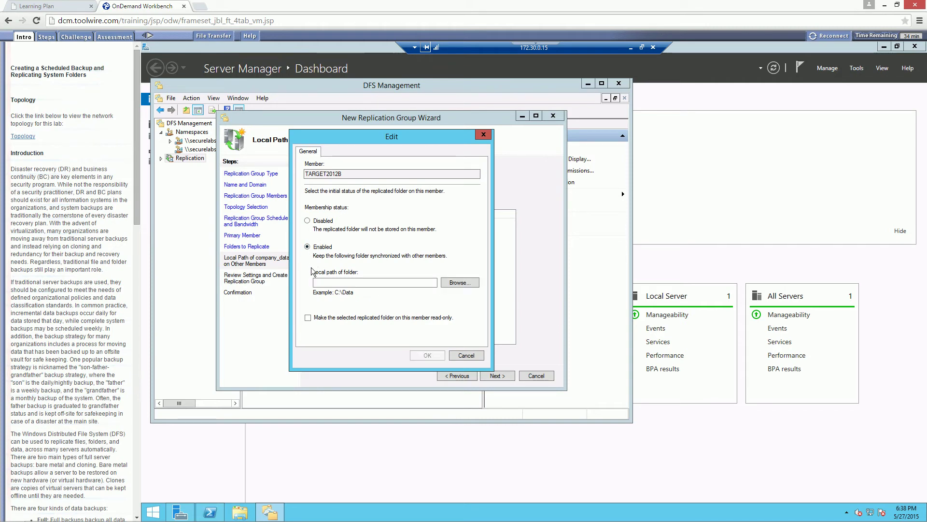
{"action": "left_click", "coordinate": [457, 284]}
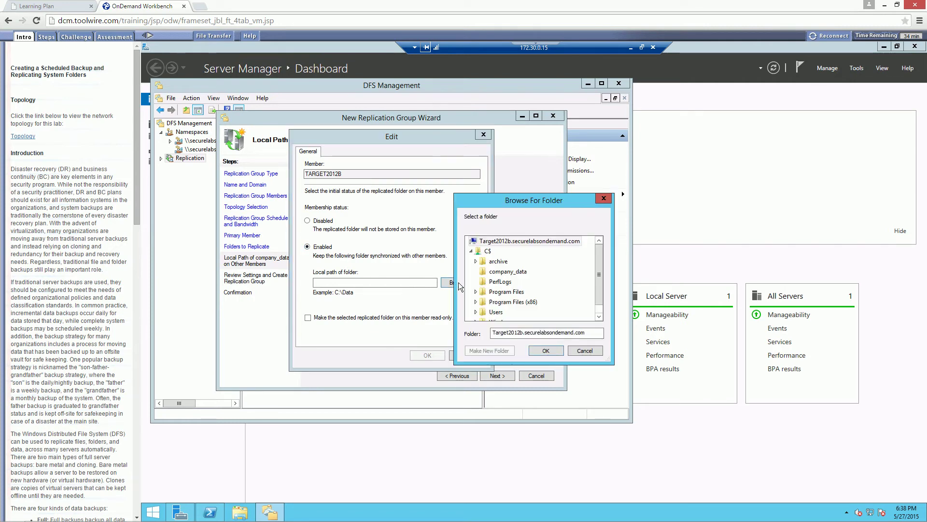
{"action": "left_click", "coordinate": [510, 273]}
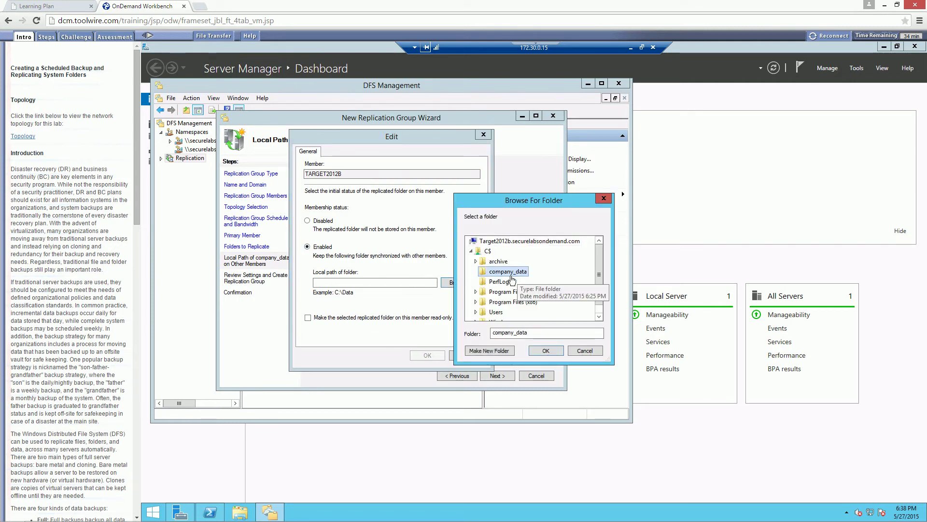
{"action": "left_click", "coordinate": [546, 350]}
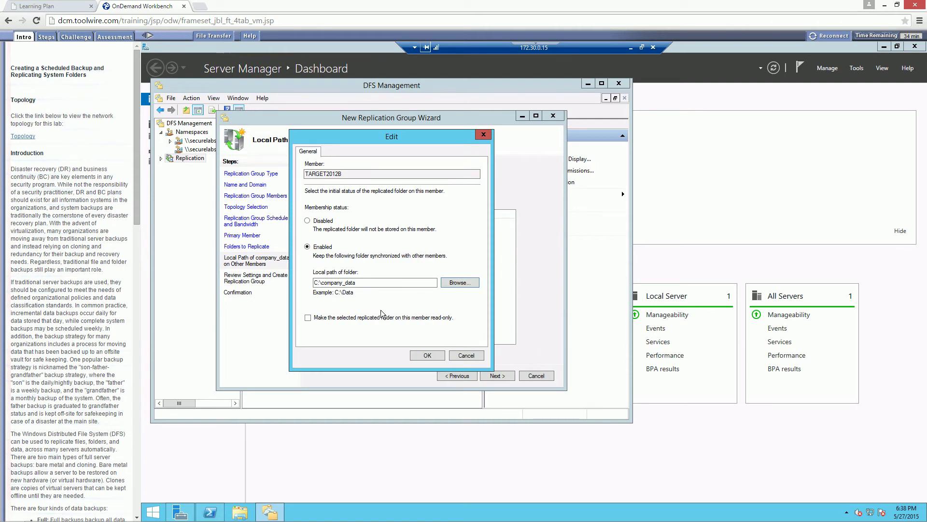
{"action": "left_click", "coordinate": [425, 356]}
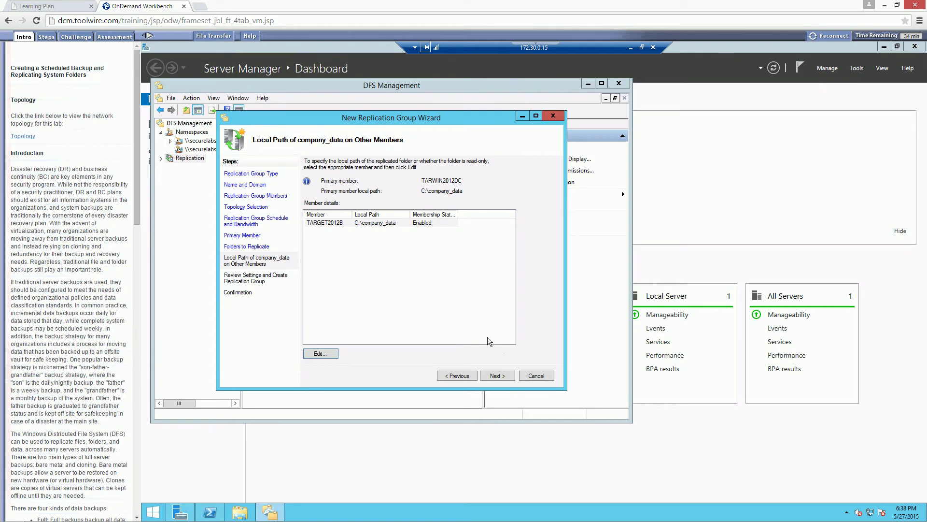
- Create the Company_Data replication group with the reviewed settings, close the wizard, and dismiss the replication delay notice
{"action": "left_click", "coordinate": [505, 376]}
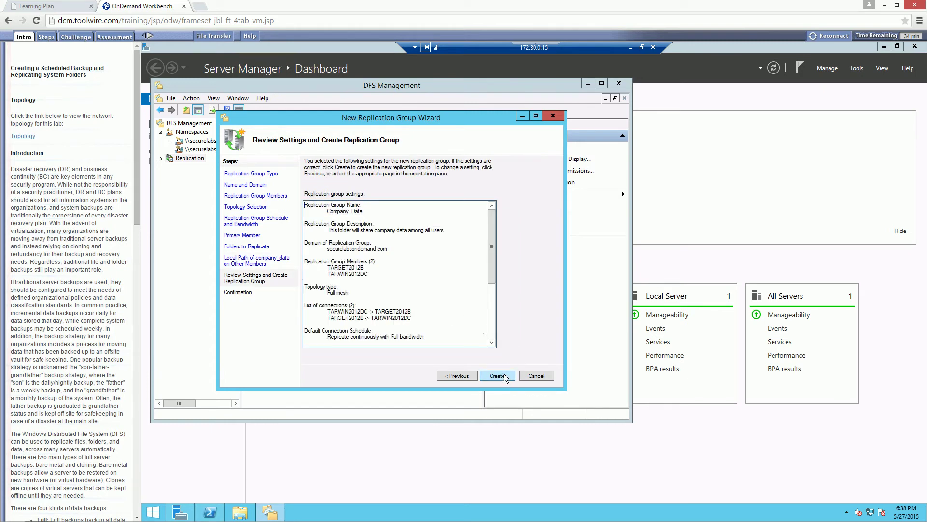
{"action": "left_click", "coordinate": [506, 377]}
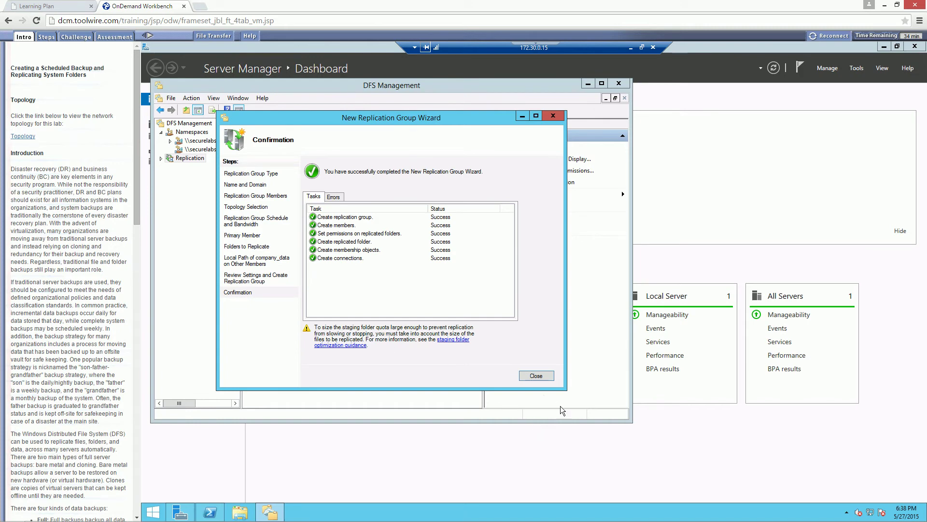
{"action": "left_click", "coordinate": [537, 375]}
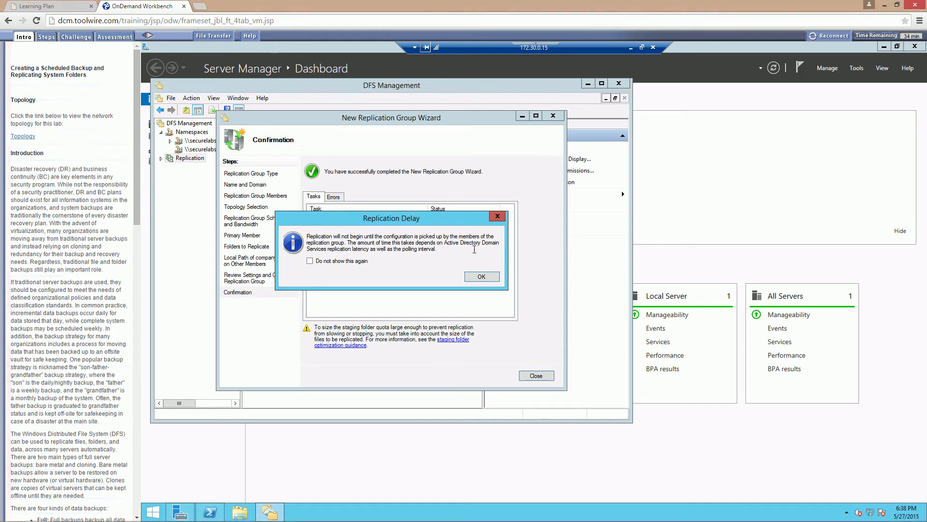
{"action": "left_click", "coordinate": [481, 277]}
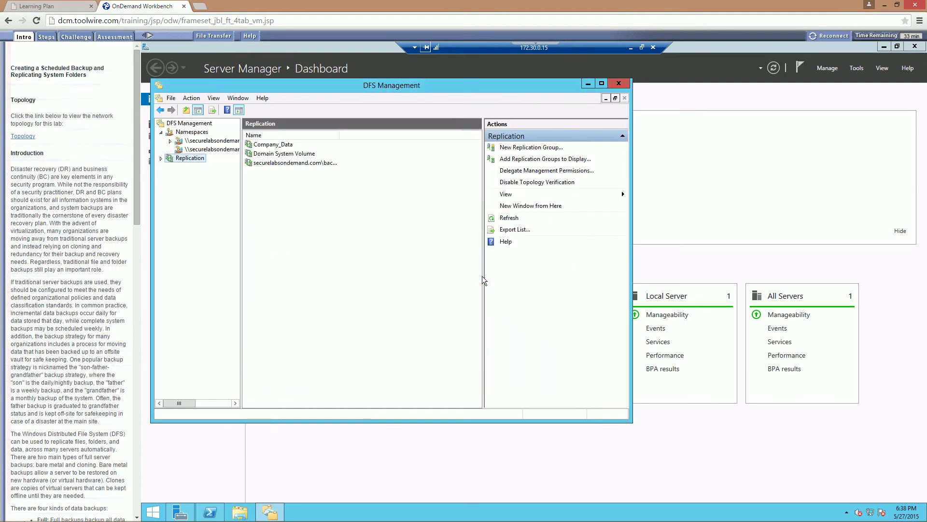
- Review the Company_Data replication group's memberships, connections, replicated folders and delegation along with the namespace's servers, and close DFS Management
{"action": "left_click", "coordinate": [161, 158]}
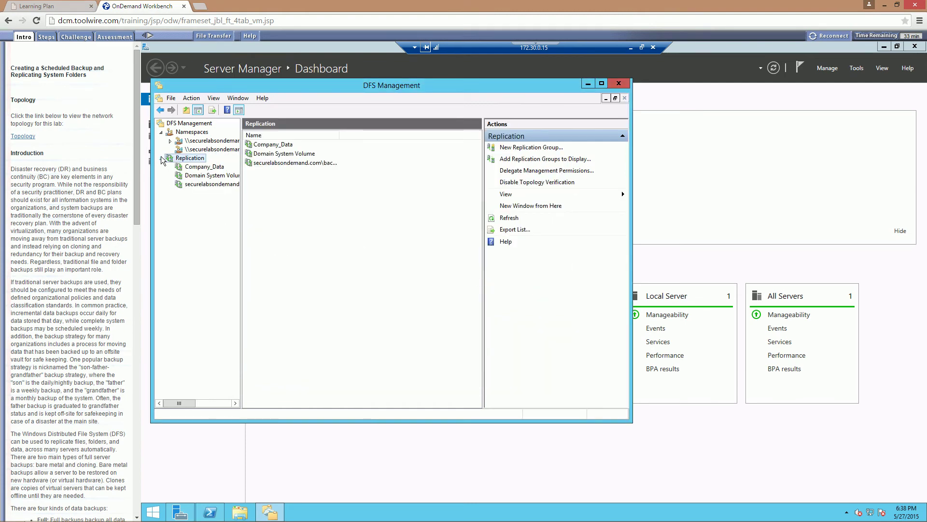
{"action": "left_click", "coordinate": [198, 167]}
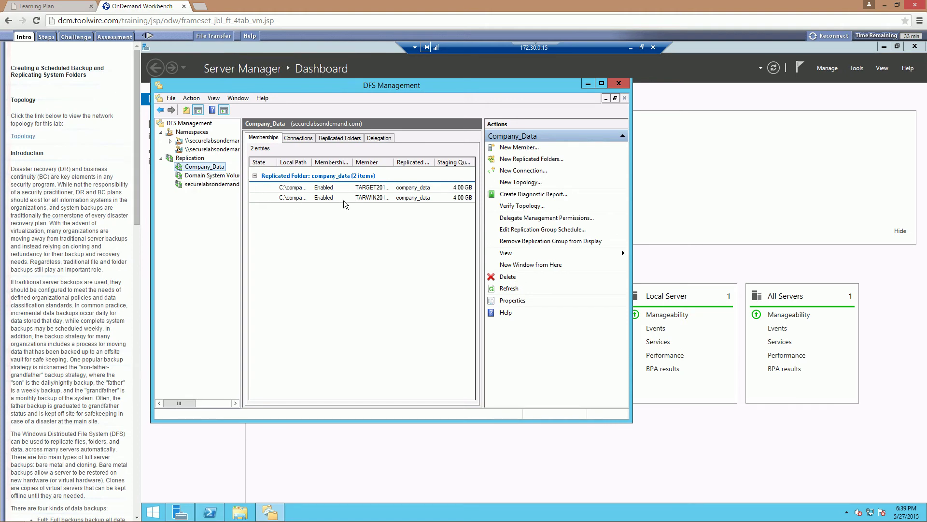
{"action": "left_click", "coordinate": [221, 150]}
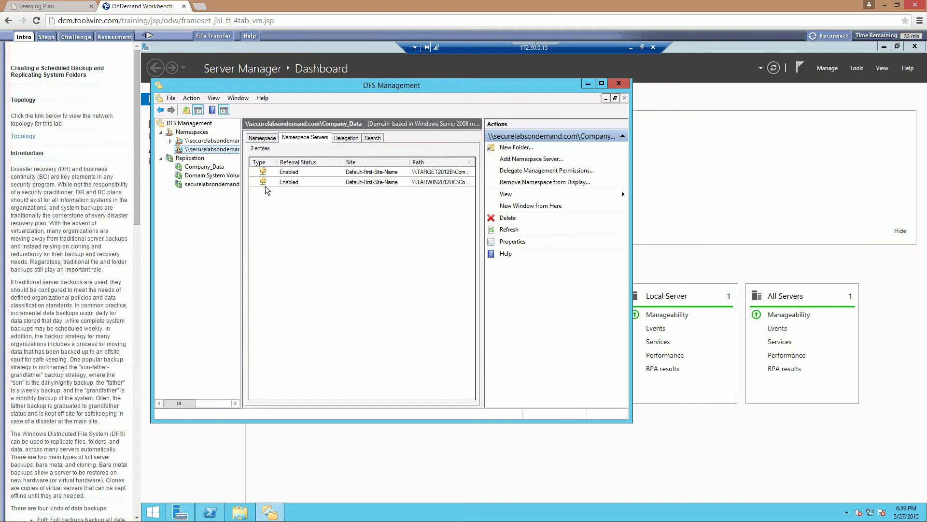
{"action": "left_click", "coordinate": [209, 167]}
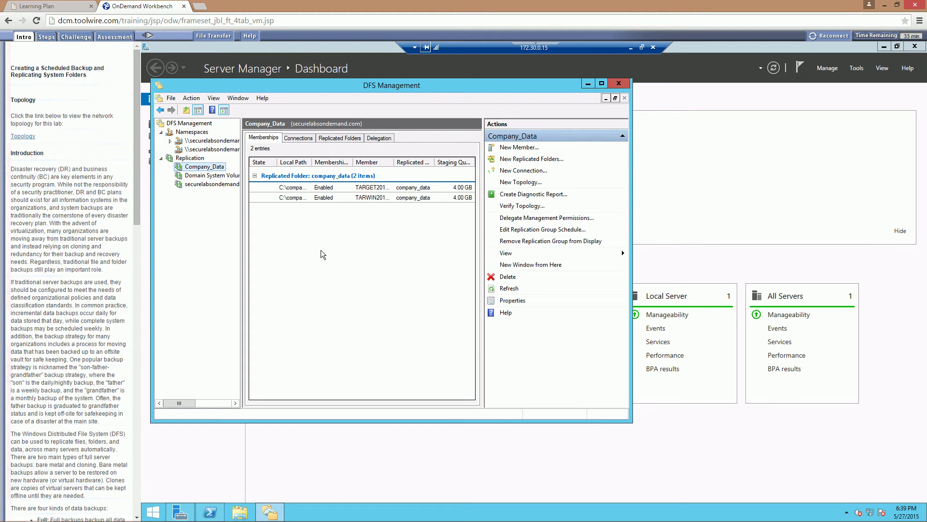
{"action": "left_click", "coordinate": [291, 140]}
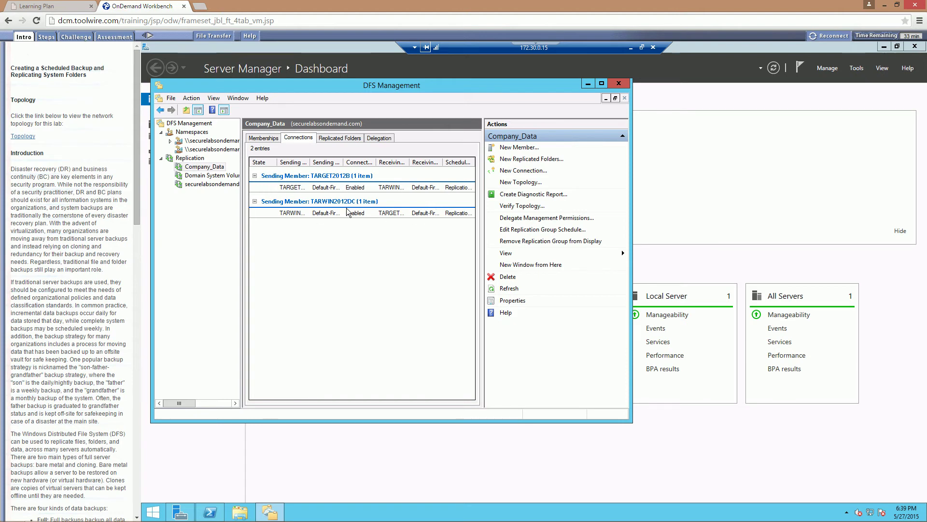
{"action": "left_click", "coordinate": [340, 139]}
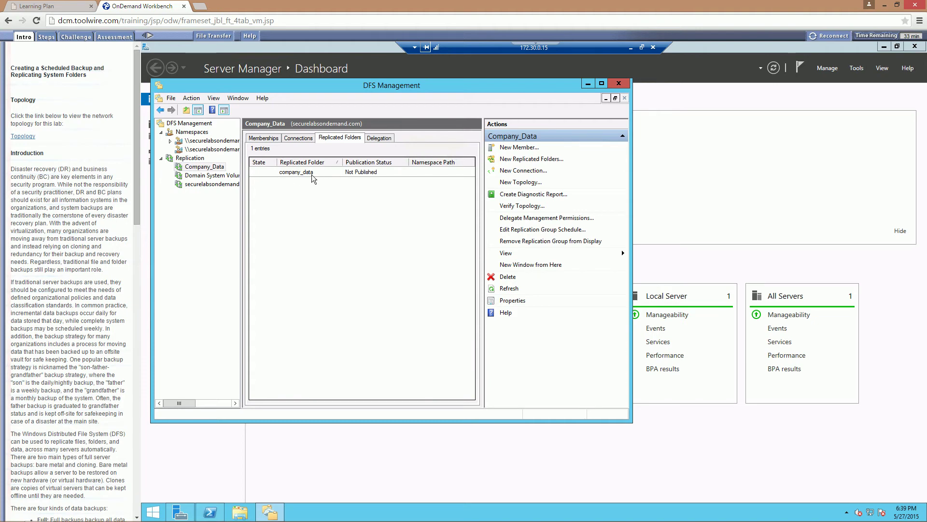
{"action": "left_click", "coordinate": [375, 139]}
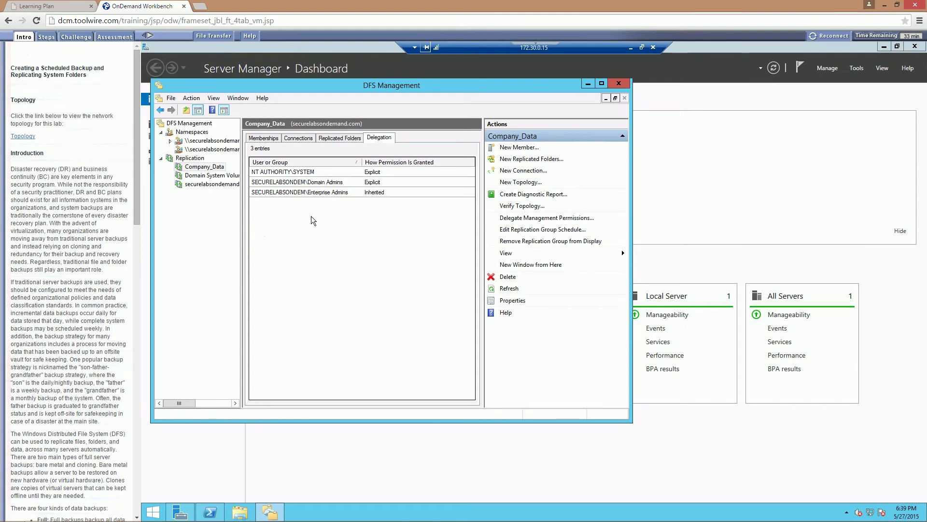
{"action": "left_click", "coordinate": [621, 85]}
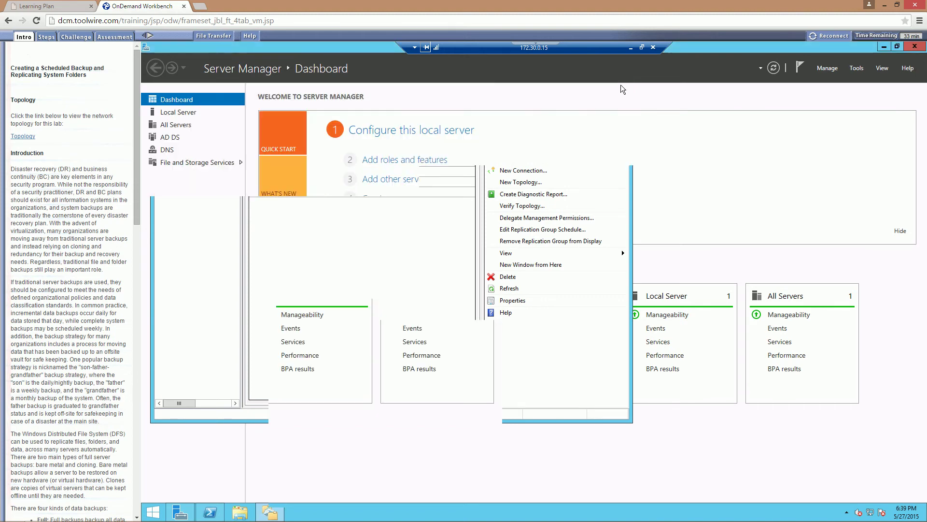
- Close Server Manager and the PowerShell window on the 172.30.0.15 server
{"action": "left_click", "coordinate": [915, 46]}
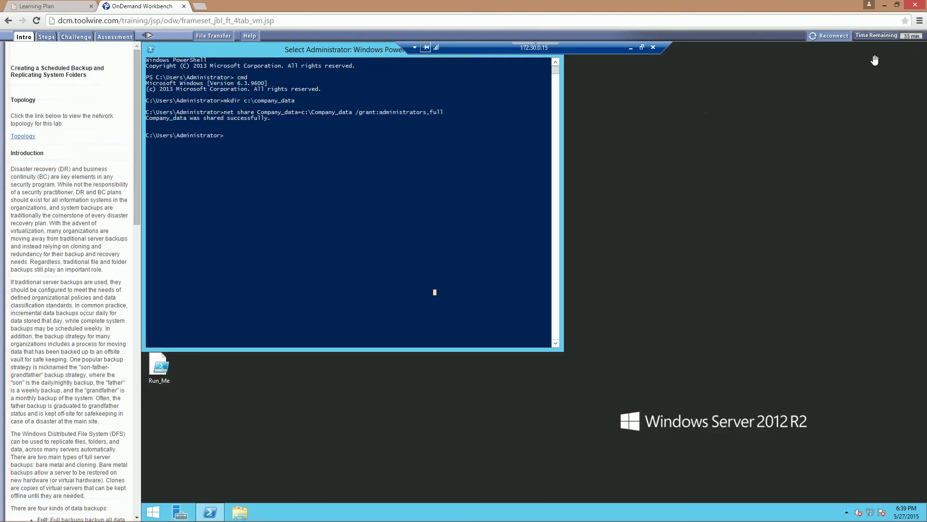
{"action": "left_click_drag", "start_coordinate": [354, 53], "coordinate": [389, 120]}
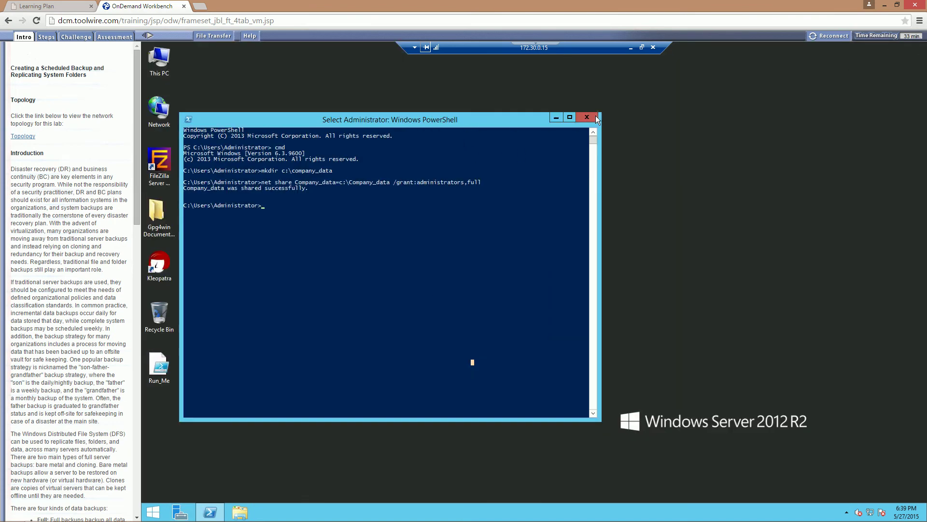
{"action": "left_click", "coordinate": [583, 116]}
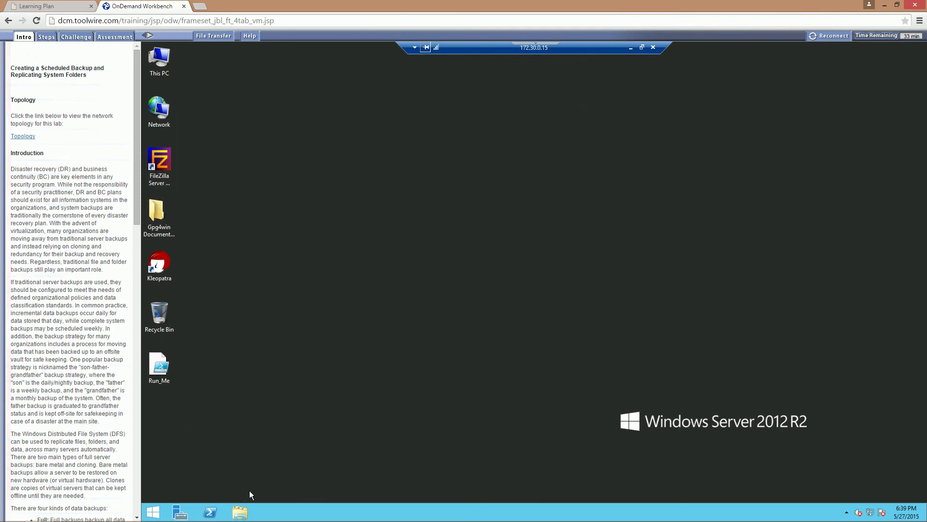
- Open the DFS namespace path \\securelabsondemand.com\Company_data in File Explorer
{"action": "left_click", "coordinate": [240, 512]}
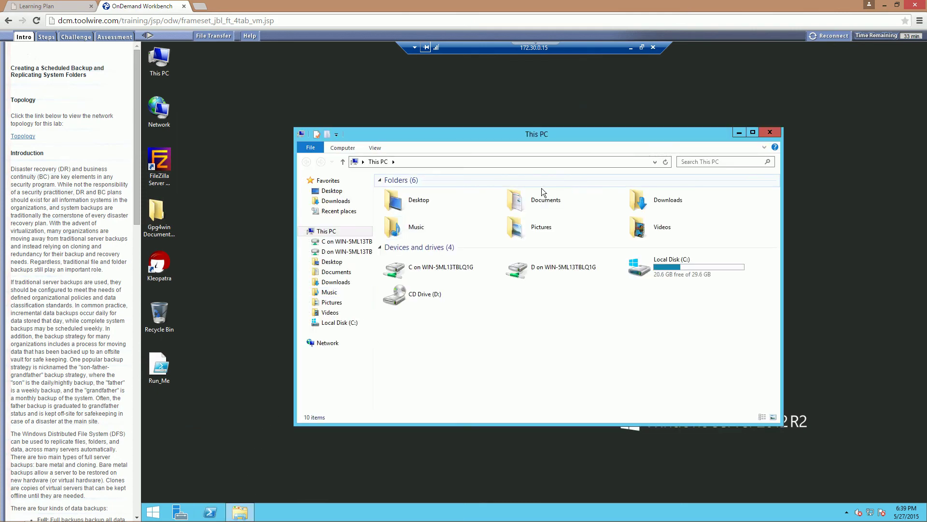
{"action": "left_click", "coordinate": [423, 161]}
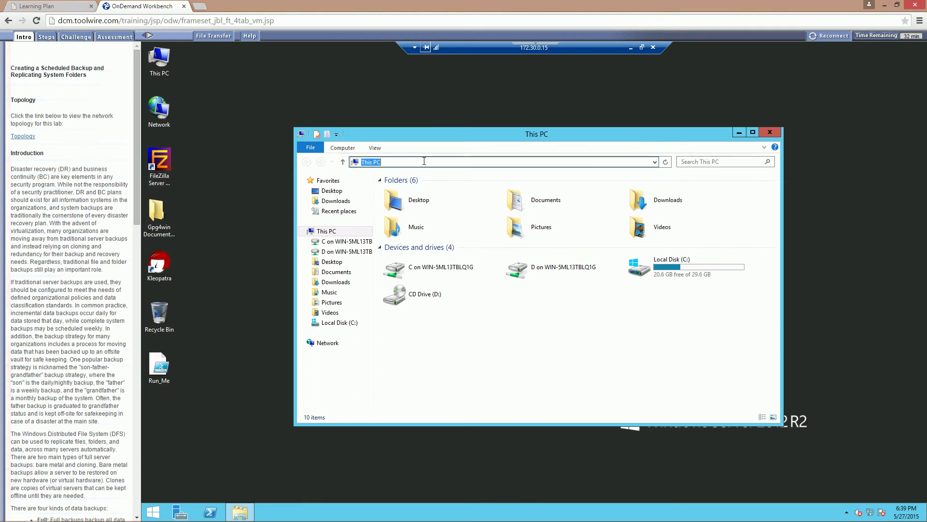
{"action": "type", "text": "\\\\securelabsondemand.com\\Company_data"}
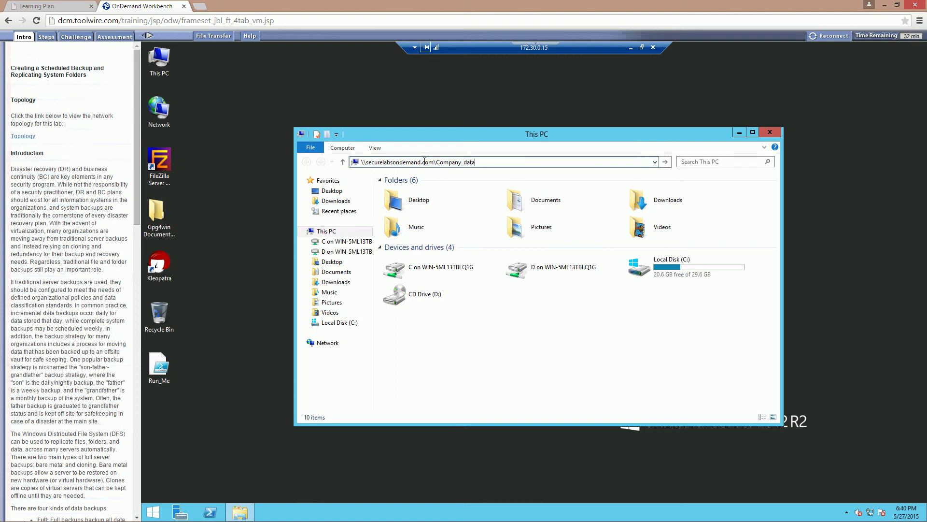
{"action": "key", "text": "Return"}
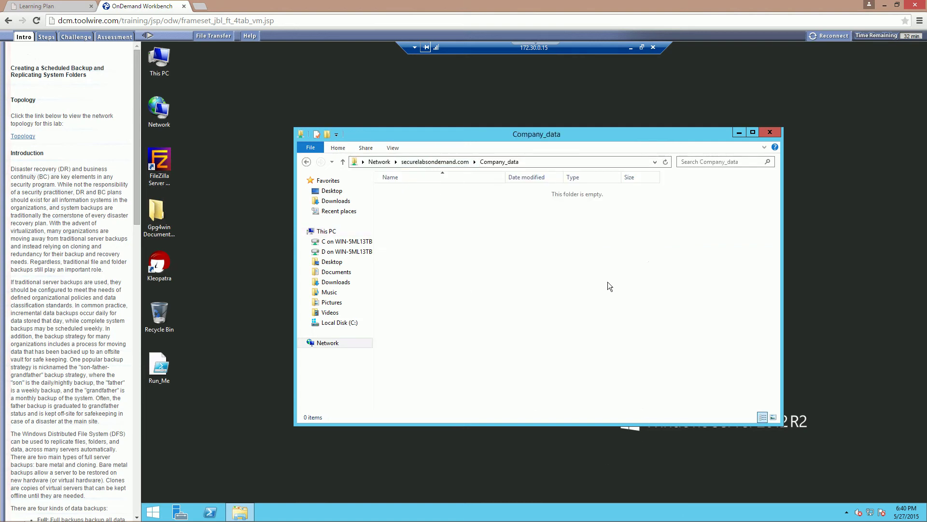
- Create a text document named Test-1 in the Company_data namespace folder
{"action": "right_click", "coordinate": [499, 245]}
{"action": "mouse_move", "coordinate": [533, 333]}
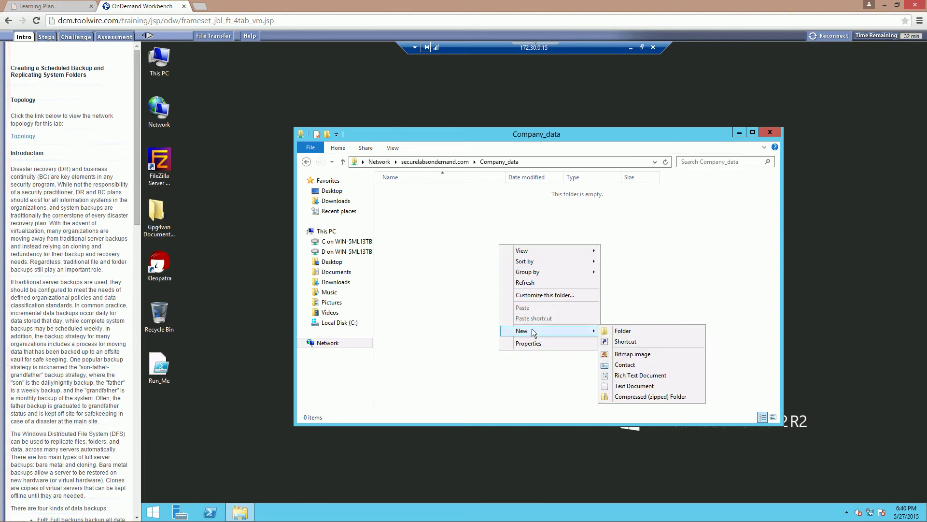
{"action": "left_click", "coordinate": [627, 386]}
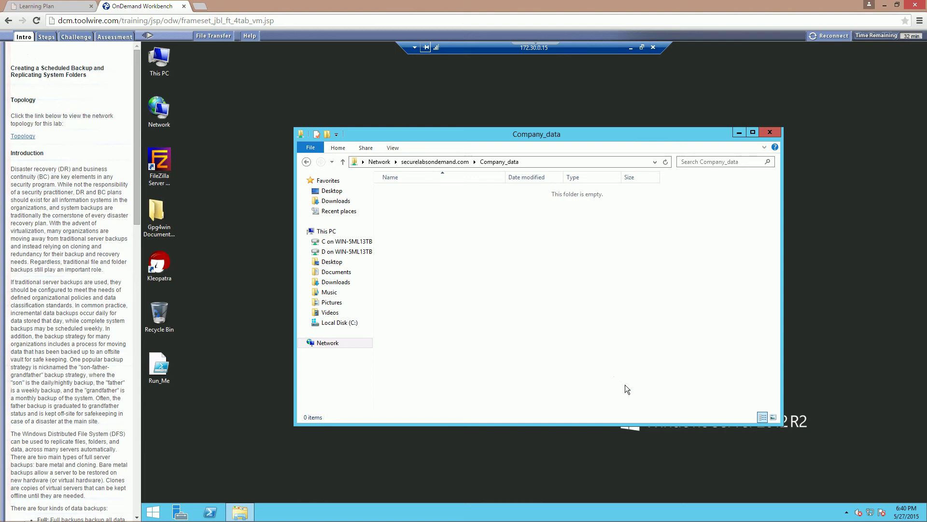
{"action": "type", "text": "Test"}
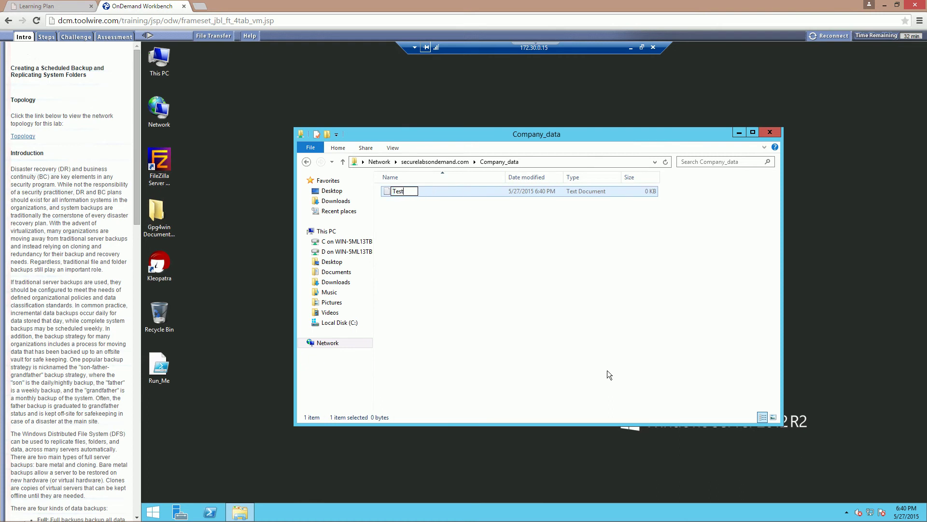
{"action": "type", "text": "-1"}
{"action": "key", "text": "Return"}
{"action": "left_click", "coordinate": [563, 349]}
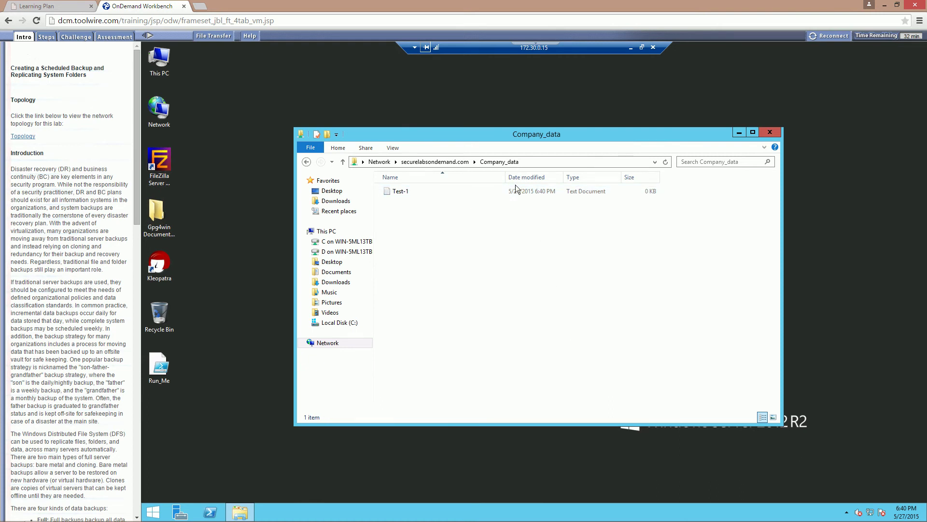
- Check the namespace folder's full network path, and inspect the local C:\company_data folder for the Test-1 document
{"action": "left_click", "coordinate": [541, 165]}
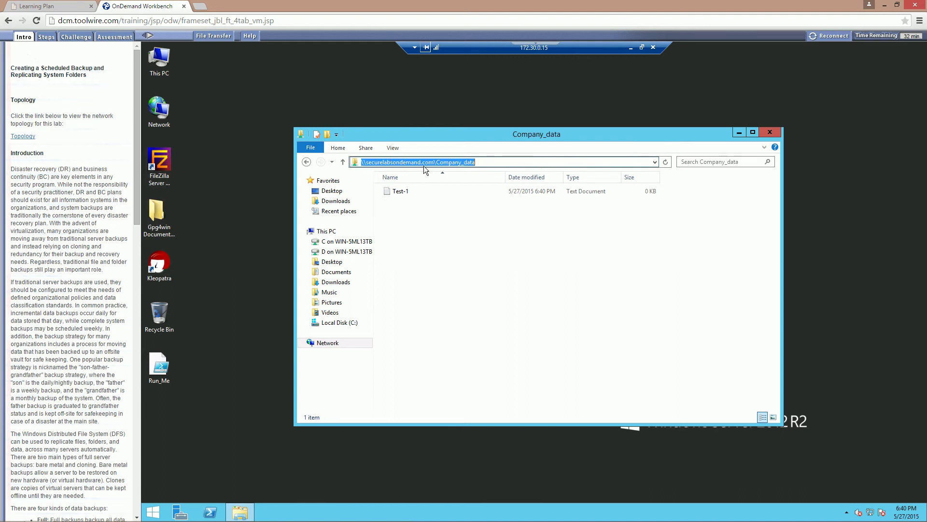
{"action": "left_click", "coordinate": [483, 242]}
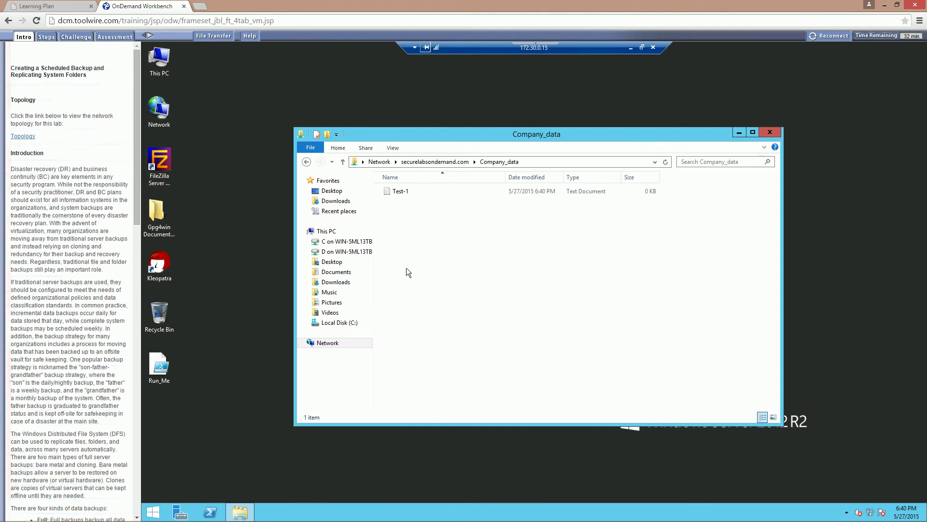
{"action": "left_click", "coordinate": [343, 324]}
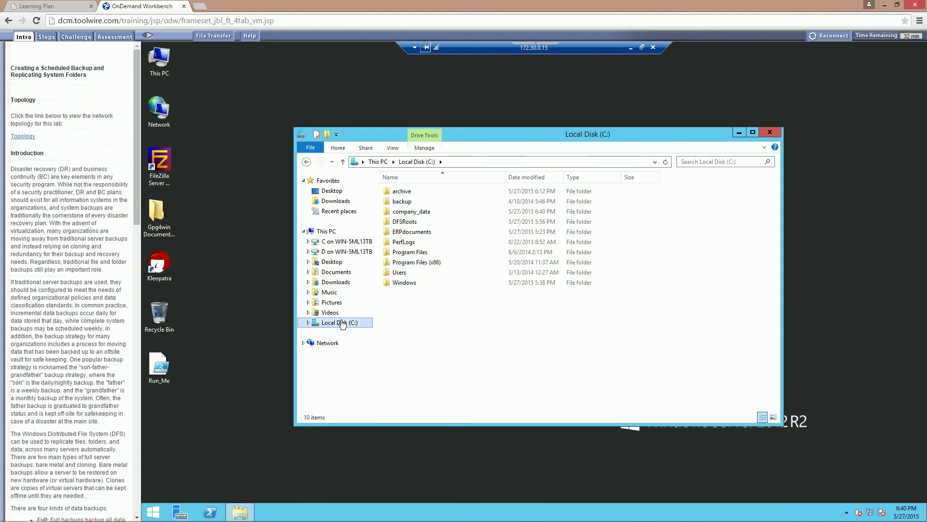
{"action": "double_click", "coordinate": [401, 213]}
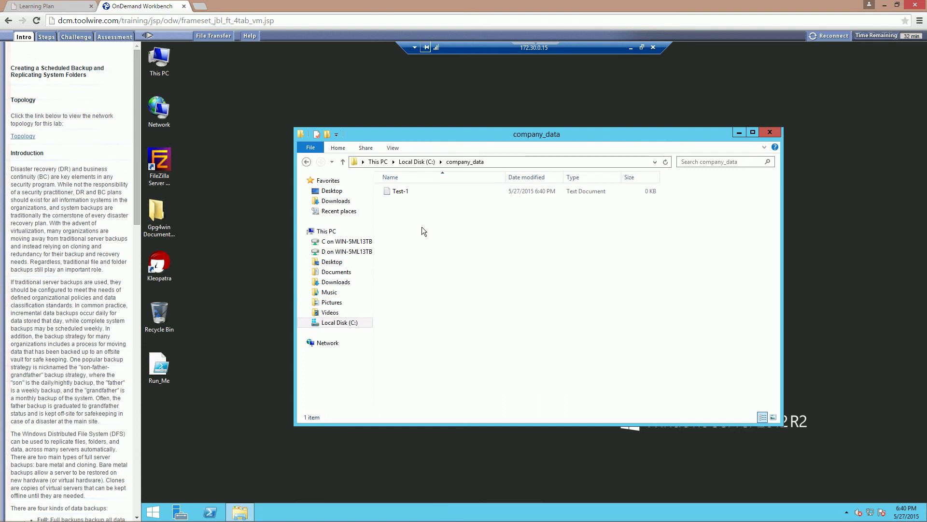
- Switch to the TargetWindows02 remote desktop session in full screen and close its PowerShell window
{"action": "left_click", "coordinate": [642, 48]}
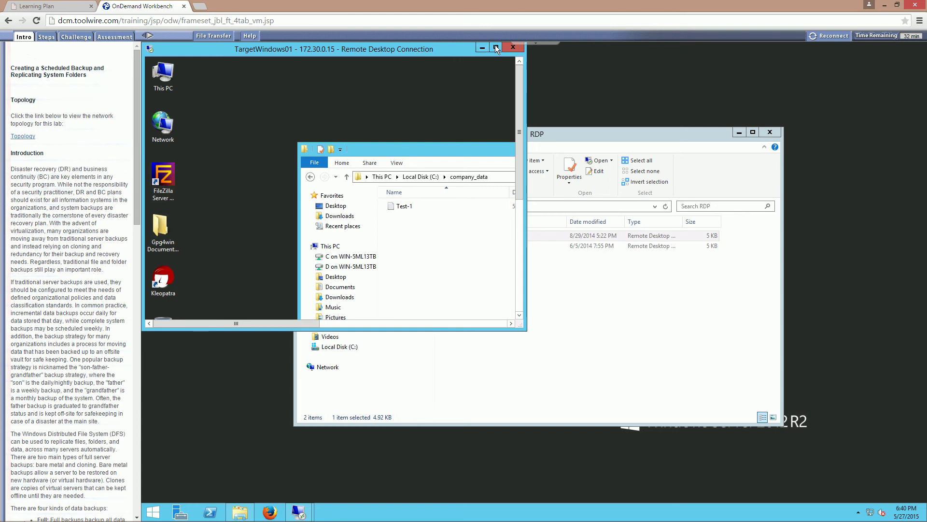
{"action": "left_click_drag", "start_coordinate": [360, 127], "coordinate": [283, 91]}
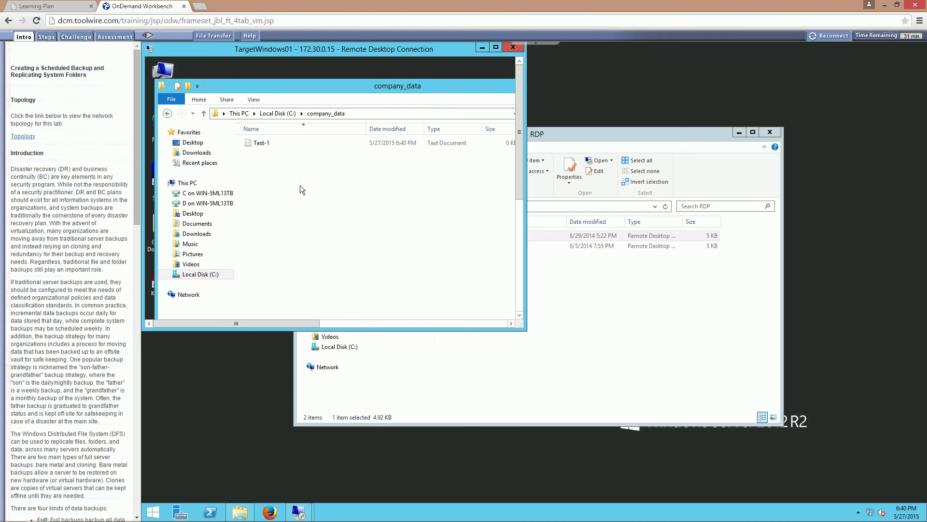
{"action": "mouse_move", "coordinate": [299, 512]}
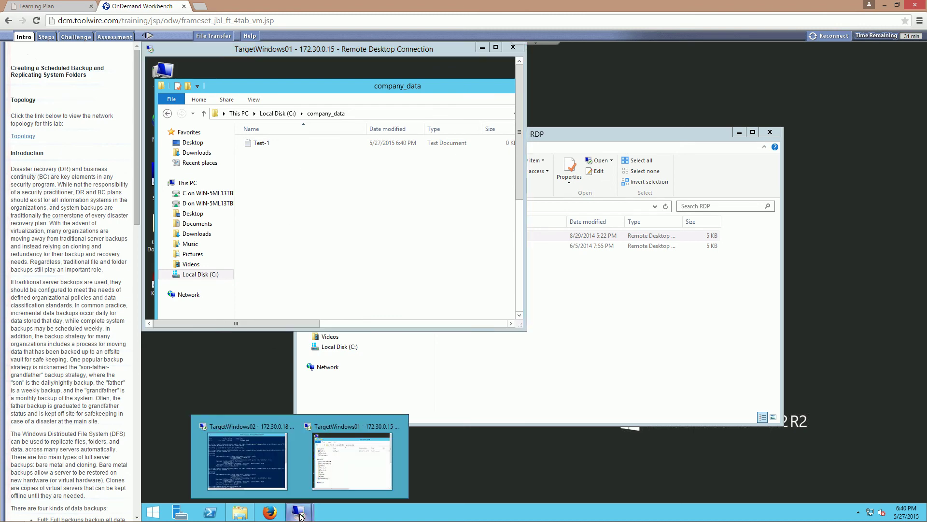
{"action": "left_click", "coordinate": [256, 462]}
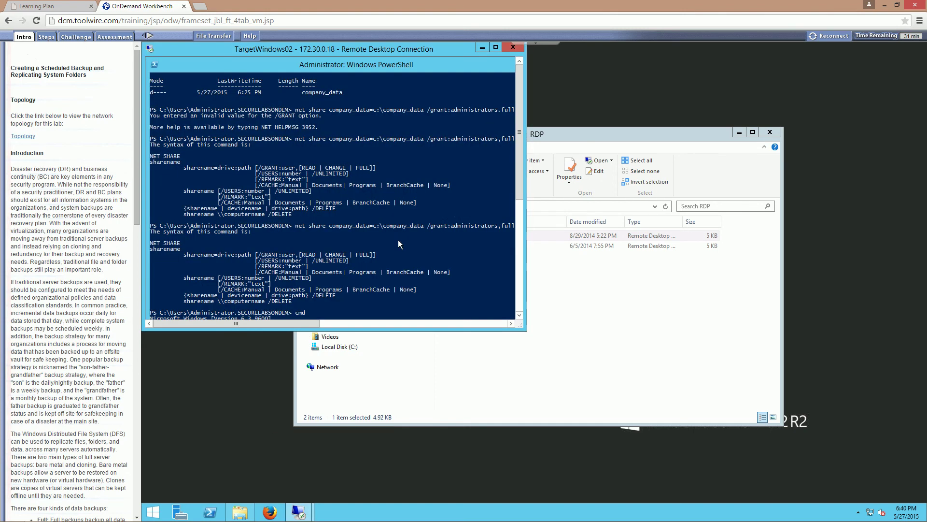
{"action": "left_click", "coordinate": [494, 48]}
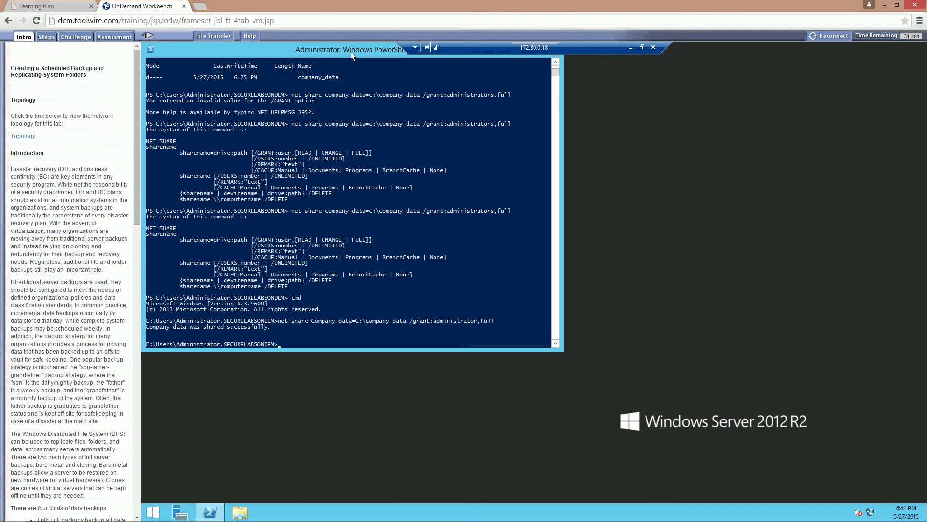
{"action": "left_click_drag", "start_coordinate": [351, 52], "coordinate": [357, 135]}
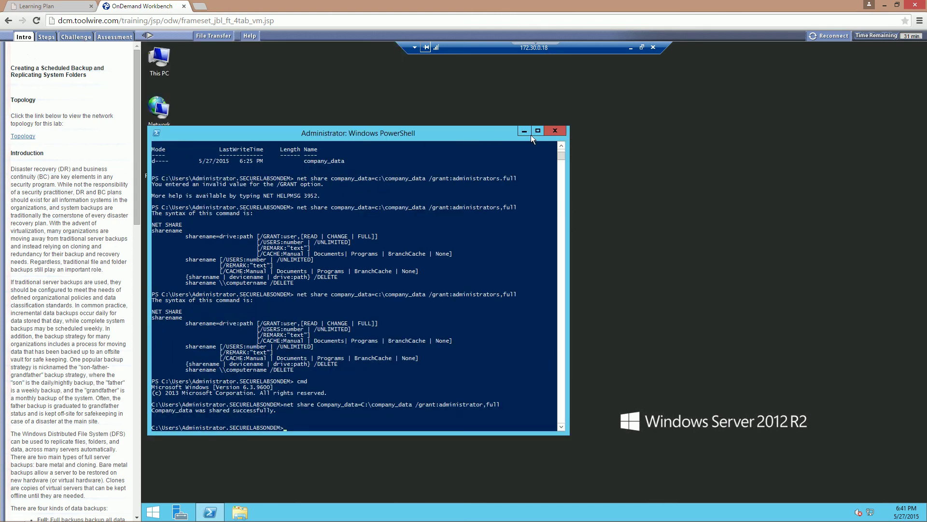
{"action": "left_click", "coordinate": [558, 131]}
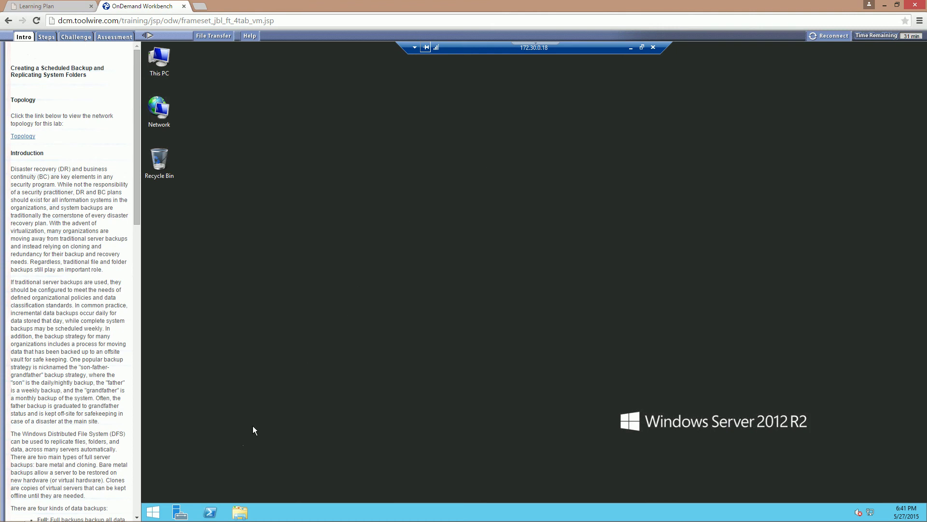
- Open the local C:\company_data folder on TargetWindows02 to check its contents for the replicated file
{"action": "left_click", "coordinate": [238, 513]}
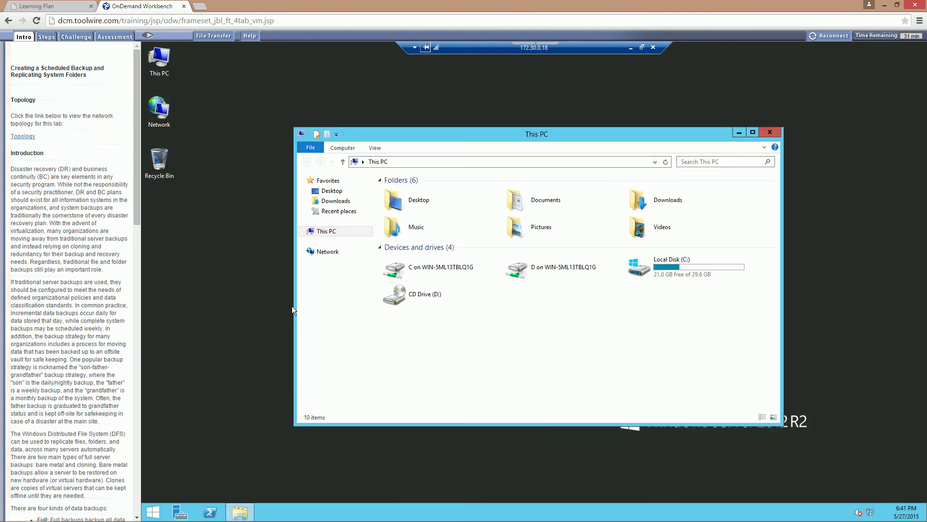
{"action": "double_click", "coordinate": [689, 268]}
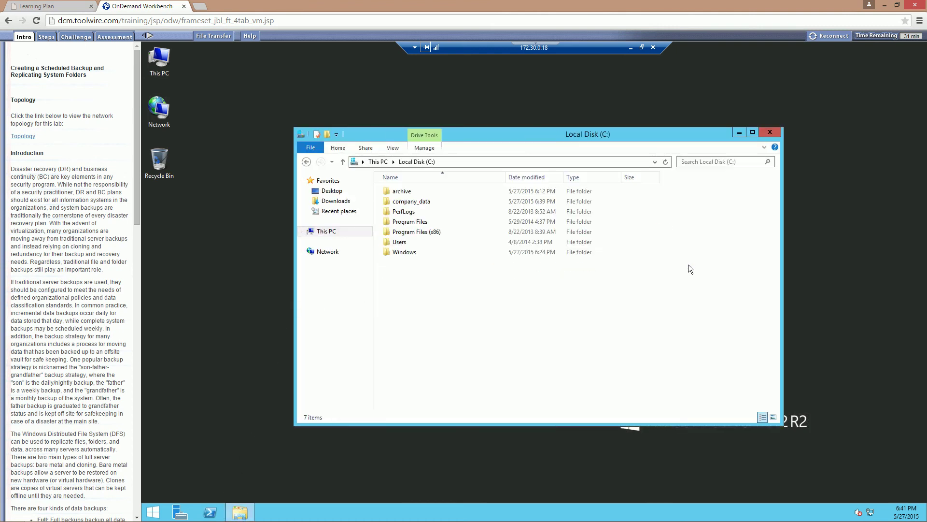
{"action": "left_click", "coordinate": [411, 203]}
{"action": "double_click", "coordinate": [411, 203]}
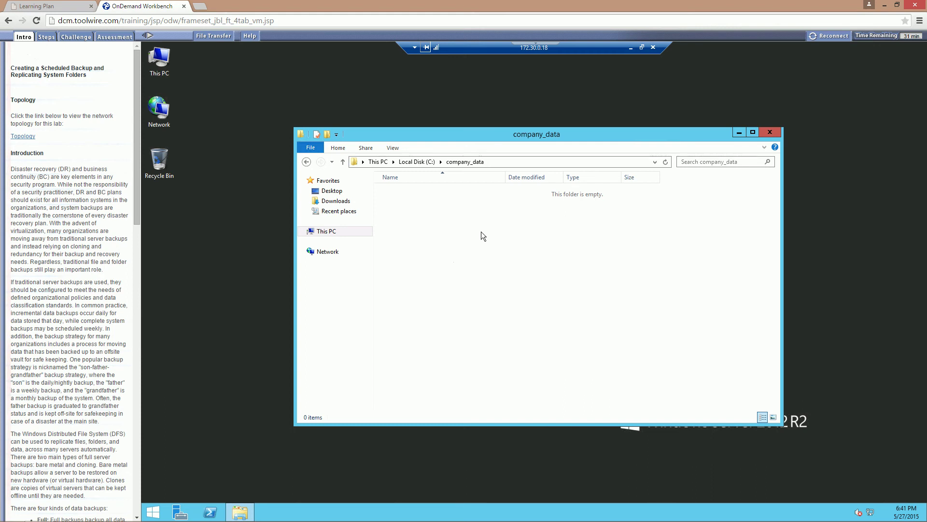
- Open DFS Management on TargetWindows02 and review the Company_Data namespace and the replication group's memberships and connections
{"action": "left_click", "coordinate": [178, 511]}
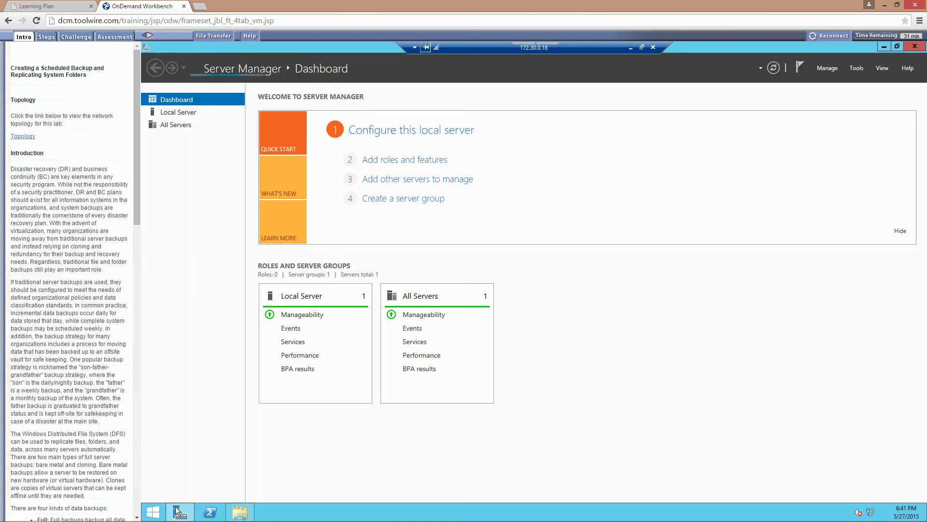
{"action": "left_click", "coordinate": [854, 67]}
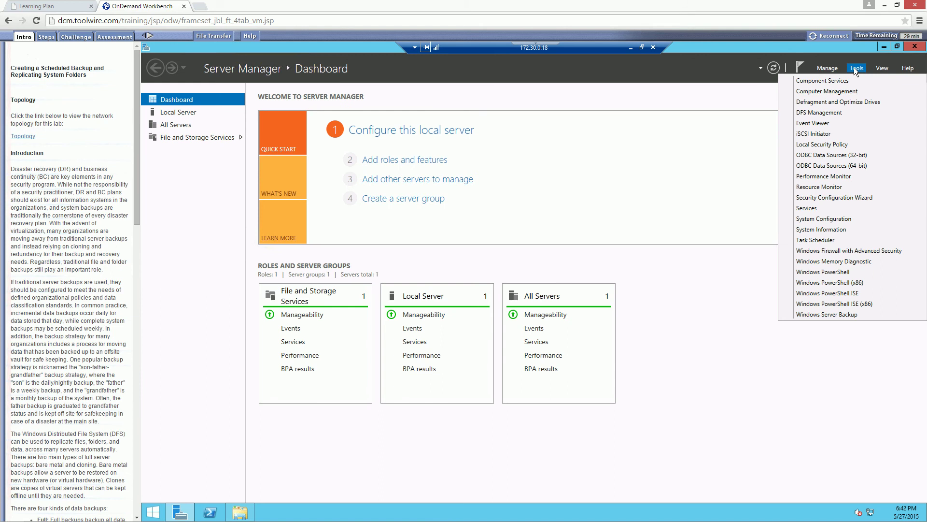
{"action": "left_click", "coordinate": [817, 112]}
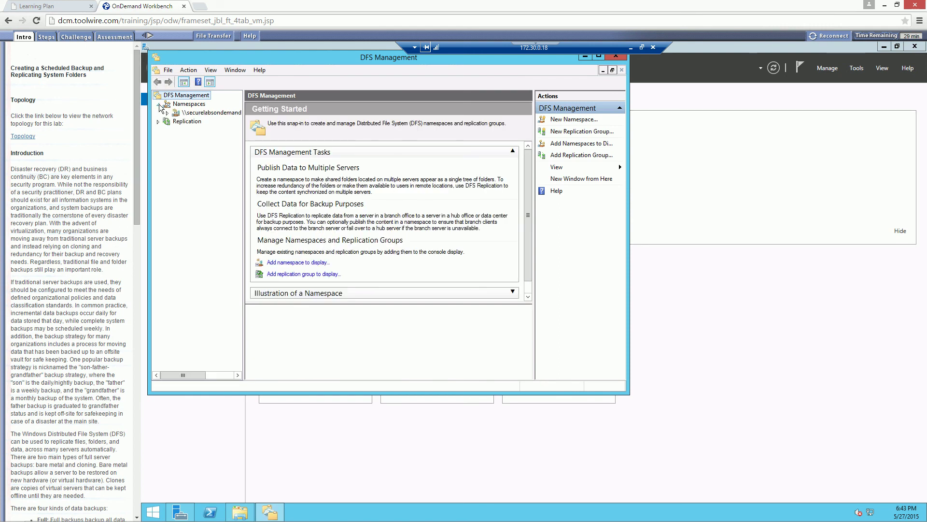
{"action": "left_click", "coordinate": [204, 113]}
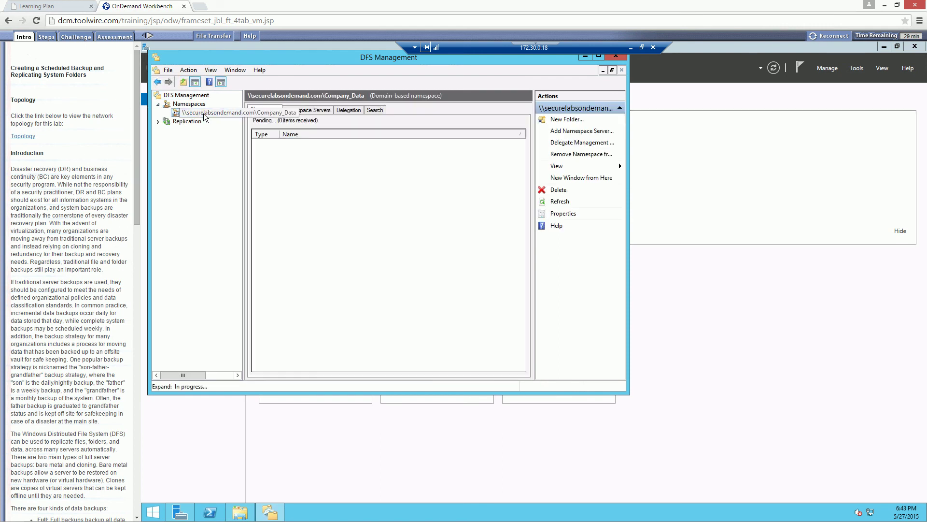
{"action": "left_click", "coordinate": [157, 122]}
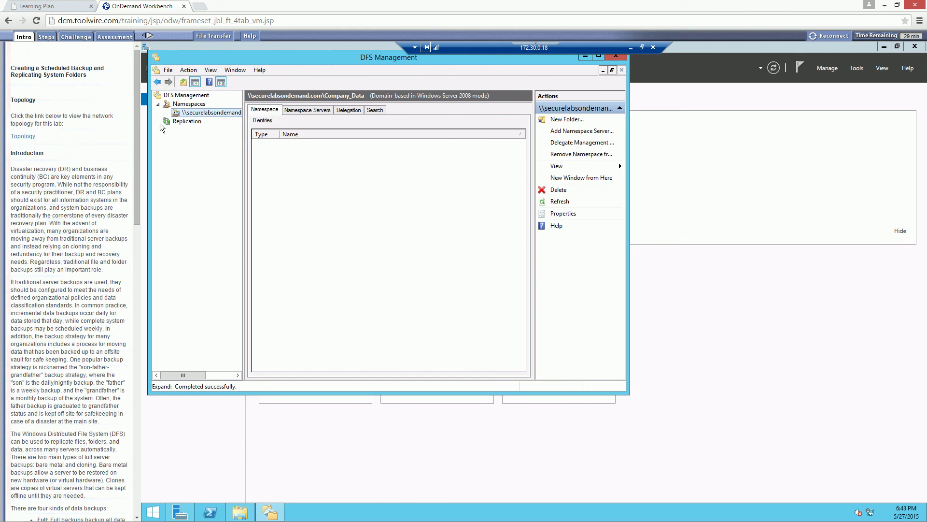
{"action": "left_click", "coordinate": [191, 131]}
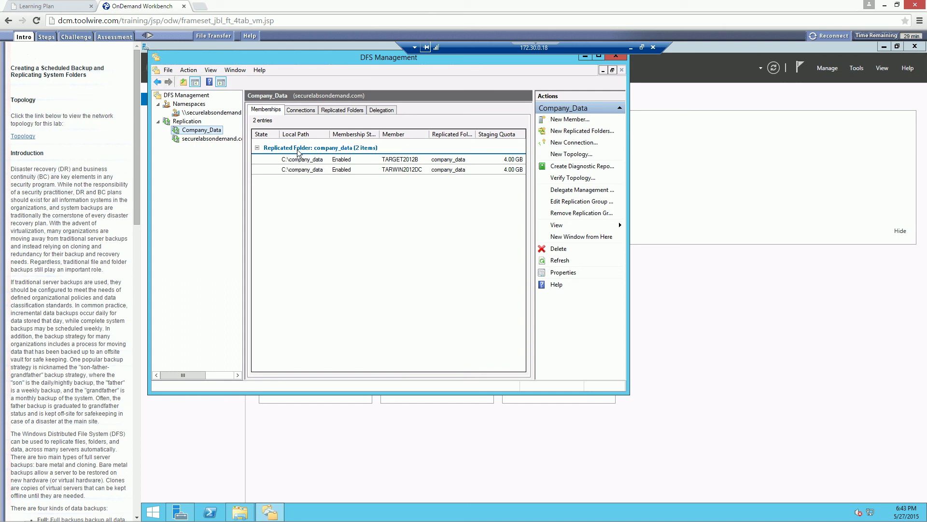
{"action": "left_click", "coordinate": [299, 111]}
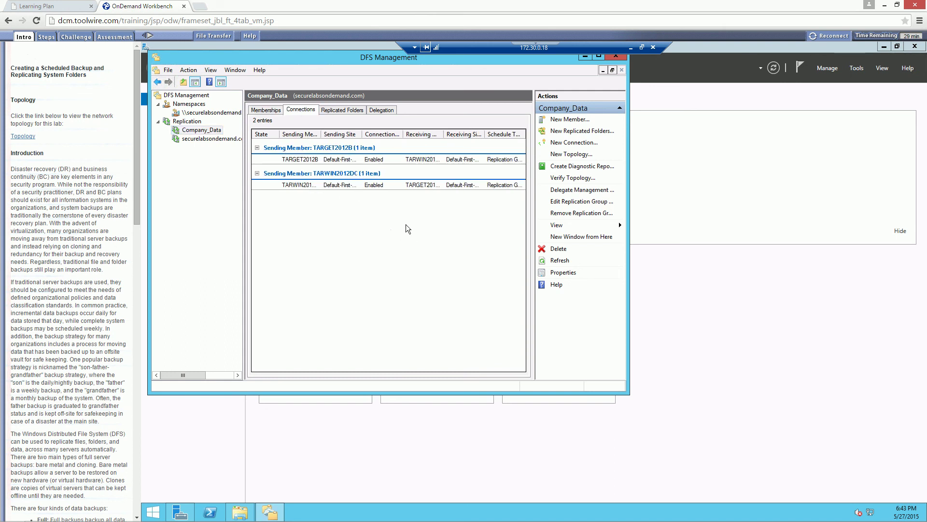
- Minimize DFS Management and Server Manager, and select the Test-1 document in TargetWindows02's company_data folder
{"action": "left_click", "coordinate": [269, 511]}
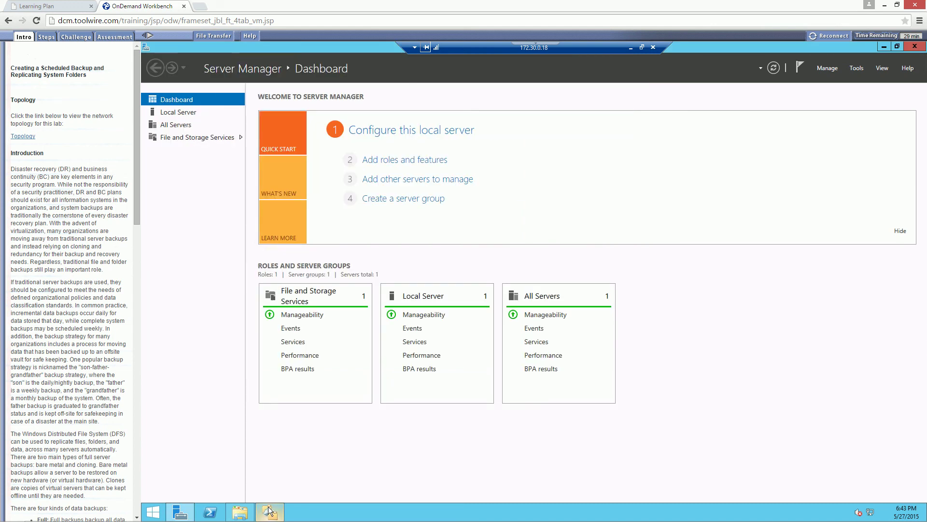
{"action": "left_click", "coordinate": [882, 47]}
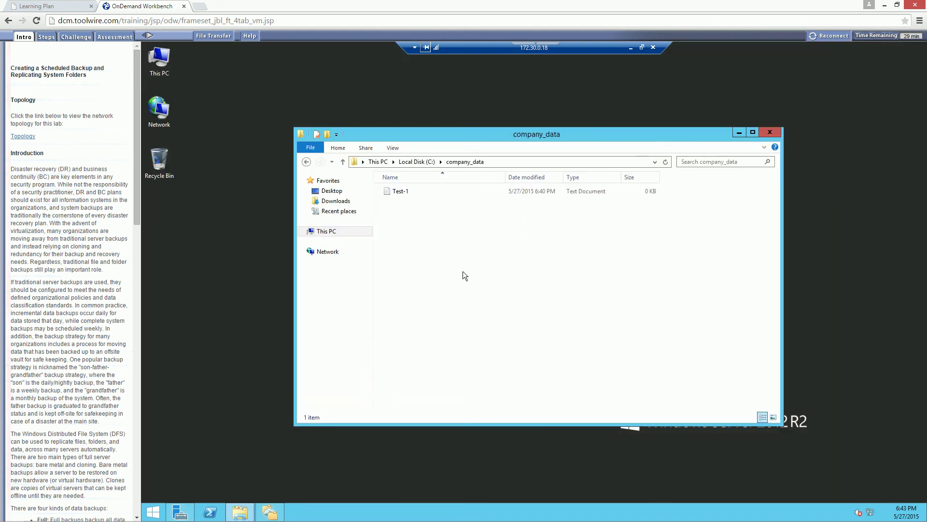
{"action": "left_click", "coordinate": [406, 193]}
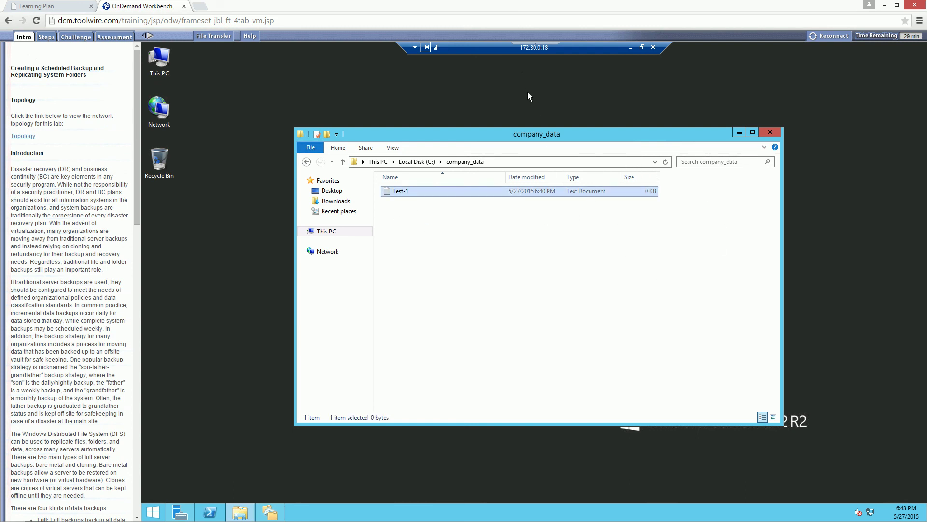
- Restore the TargetWindows02 session from full screen and place it beside TargetWindows01 so both company_data folders can be compared
{"action": "double_click", "coordinate": [529, 49]}
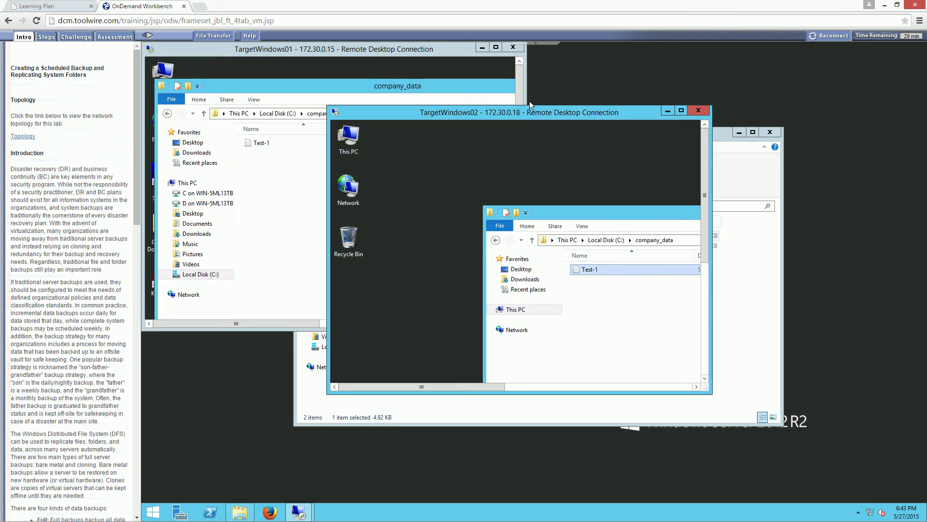
{"action": "left_click_drag", "start_coordinate": [552, 110], "coordinate": [714, 58]}
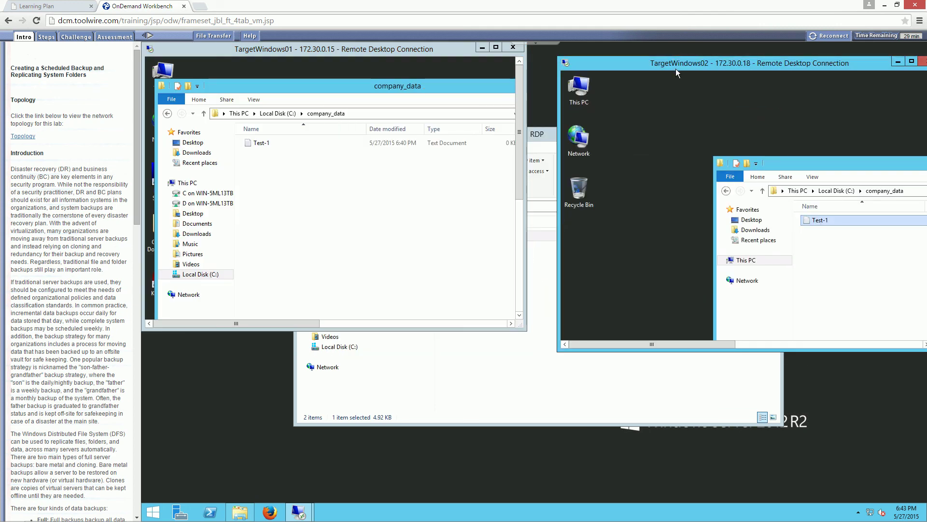
{"action": "mouse_move", "coordinate": [657, 63]}
{"action": "left_mouse_down"}
{"action": "mouse_move", "coordinate": [625, 59]}
{"action": "mouse_move", "coordinate": [645, 65]}
{"action": "left_mouse_up"}
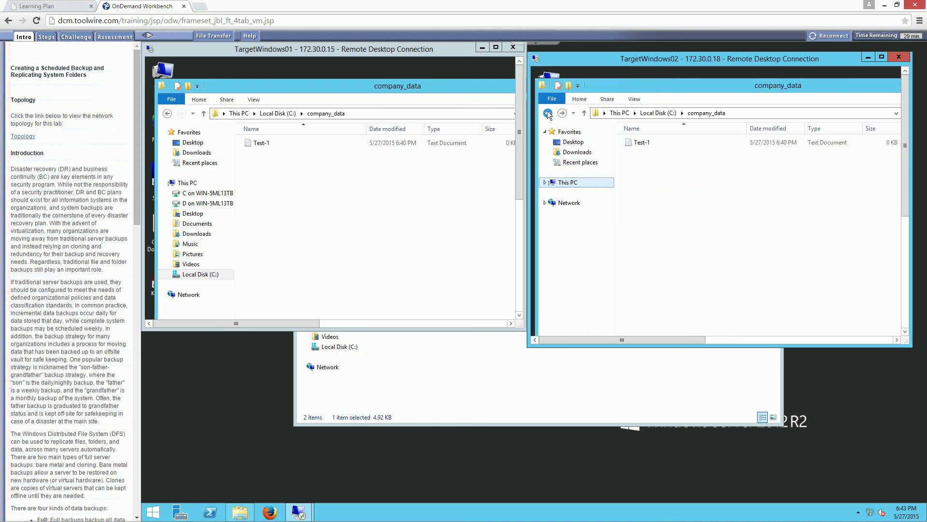
{"action": "left_click", "coordinate": [335, 192]}
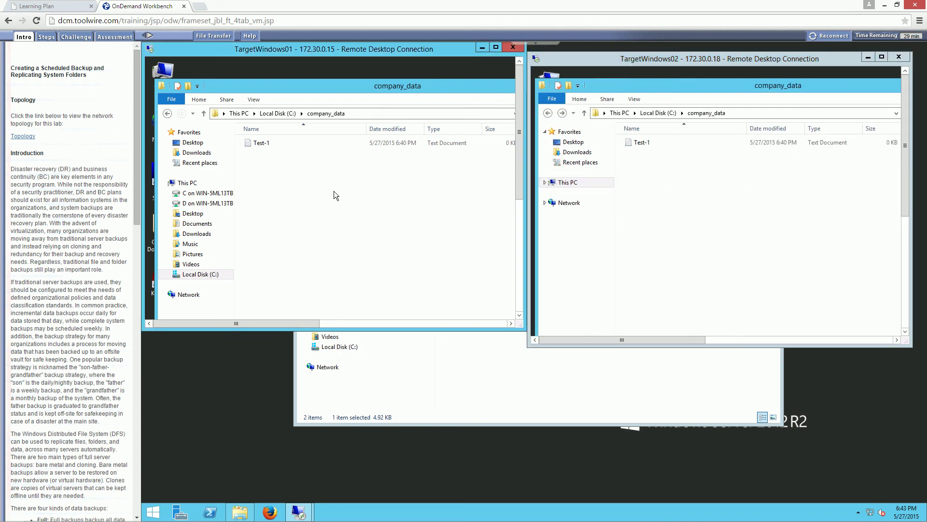
- Create a folder named Test-2 in TargetWindows02's company_data folder to test replication to TargetWindows01
{"action": "left_click", "coordinate": [726, 193]}
{"action": "right_click", "coordinate": [689, 190]}
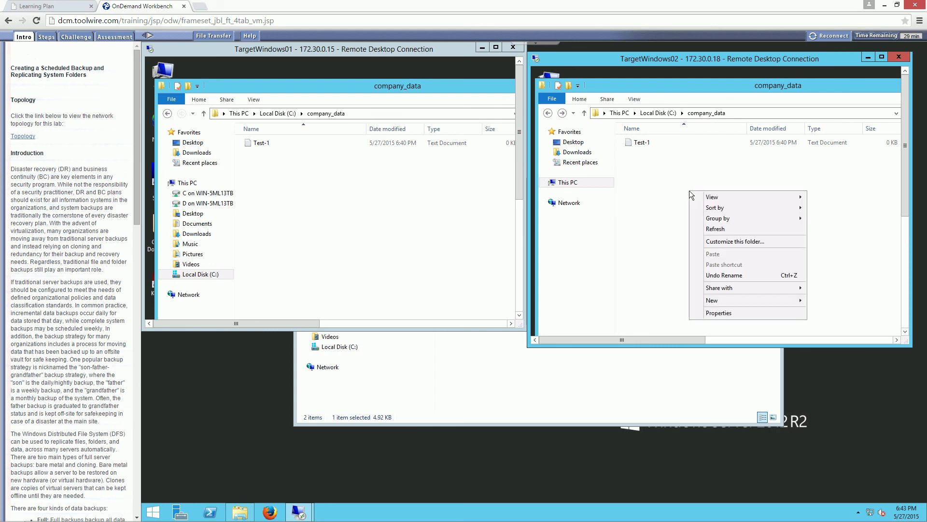
{"action": "mouse_move", "coordinate": [730, 301]}
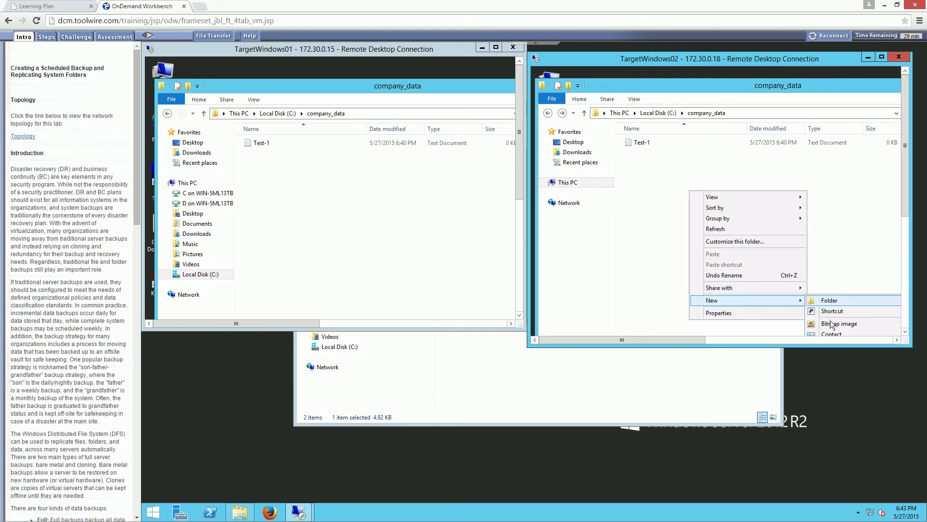
{"action": "left_click", "coordinate": [826, 302]}
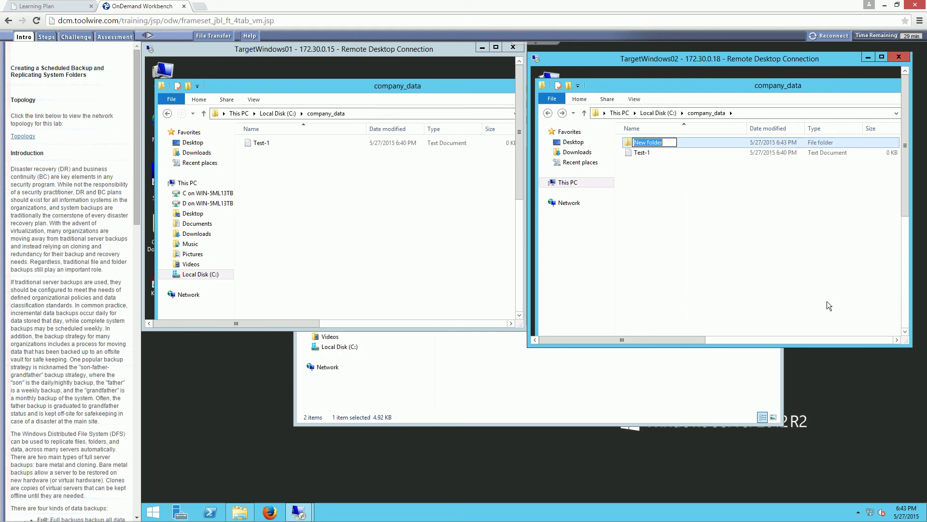
{"action": "type", "text": "Test"}
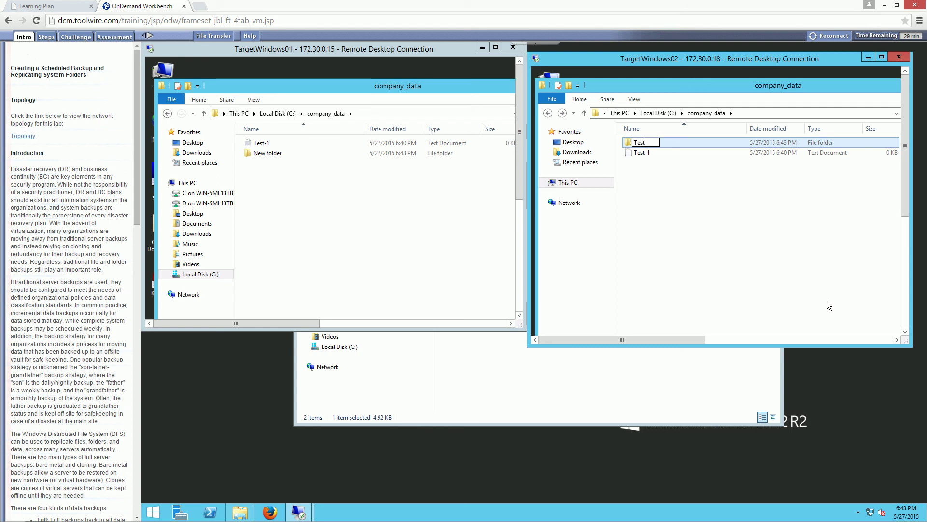
{"action": "type", "text": "-2"}
{"action": "left_click", "coordinate": [678, 255]}
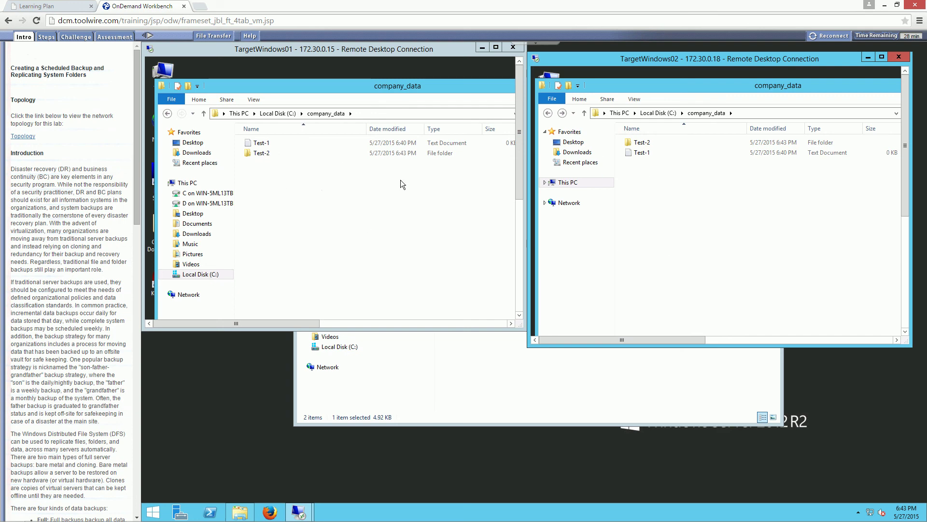
- Create a folder named Test-3 in TargetWindows01's company_data folder and check TargetWindows02's copy for it
{"action": "right_click", "coordinate": [276, 186]}
{"action": "mouse_move", "coordinate": [315, 295]}
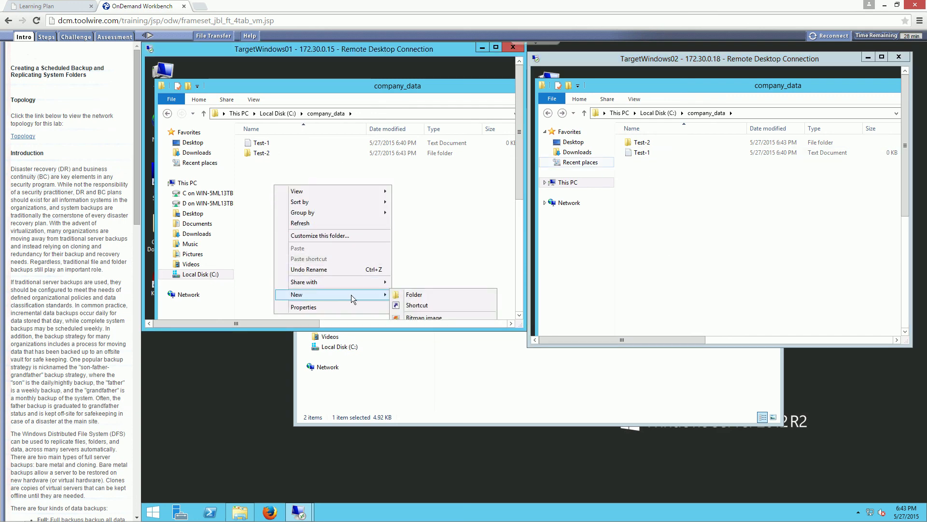
{"action": "left_click", "coordinate": [399, 295]}
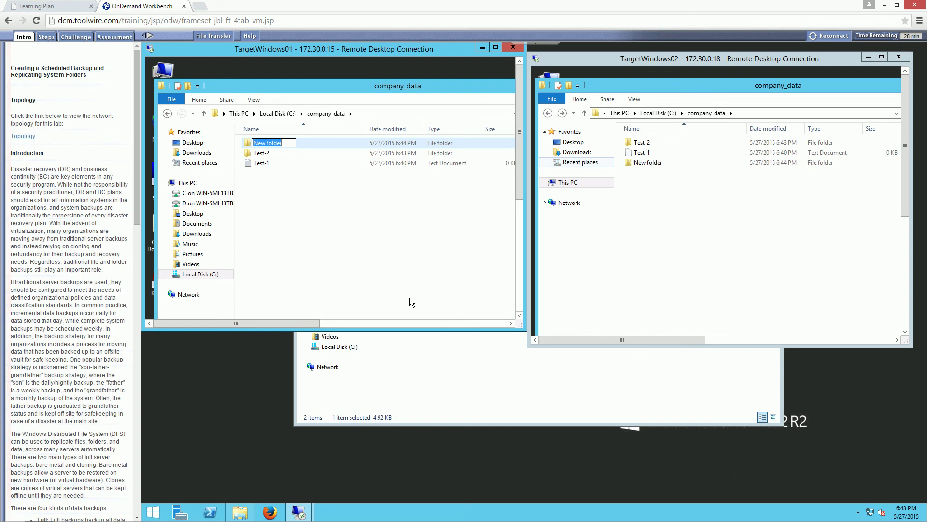
{"action": "type", "text": "Test-3"}
{"action": "left_click", "coordinate": [409, 295]}
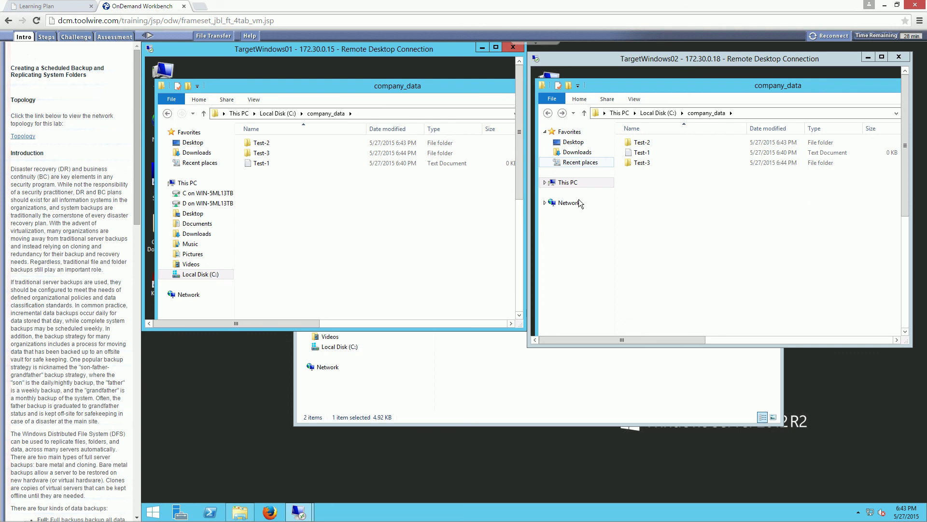
{"action": "left_click", "coordinate": [672, 228]}
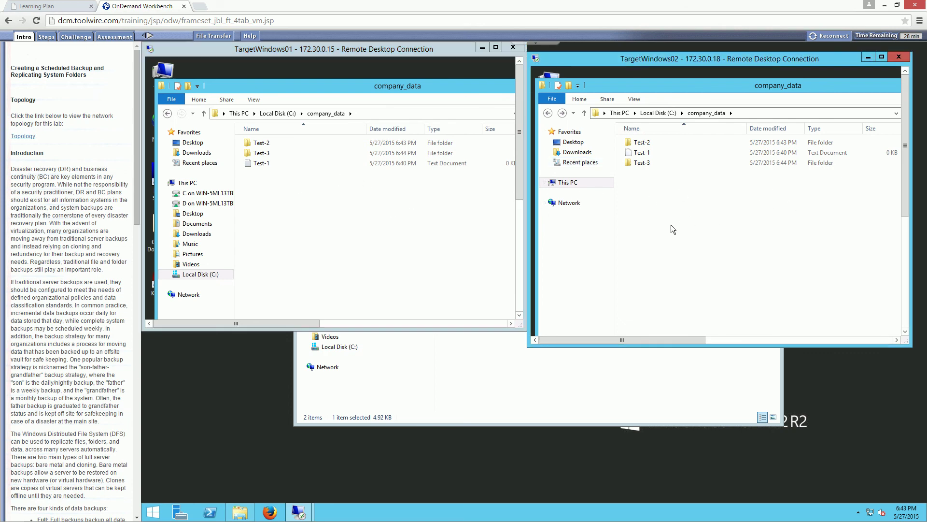